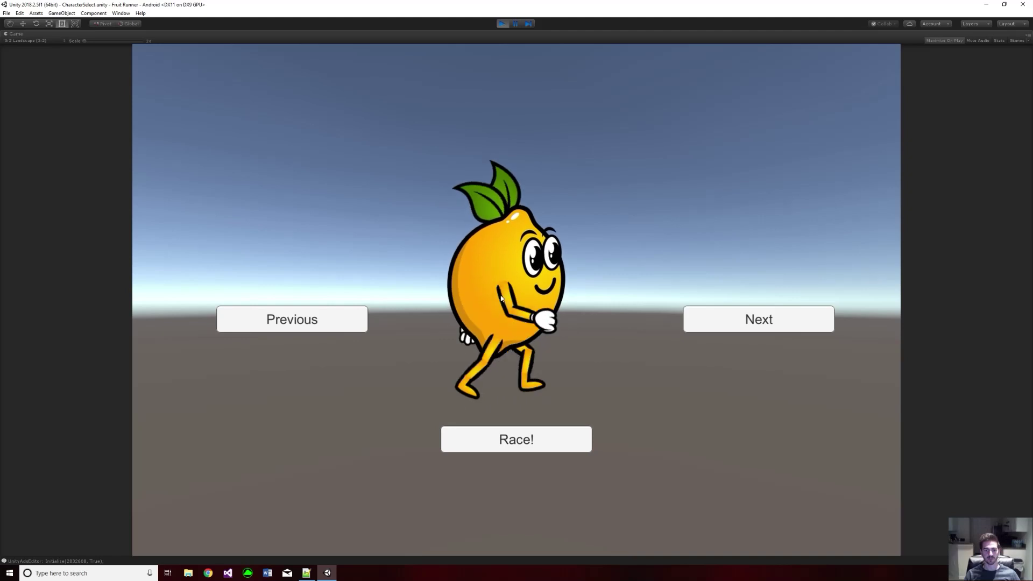
Advance through the fruit characters five times with the Next button.
left_click(750, 323)
left_click(751, 323)
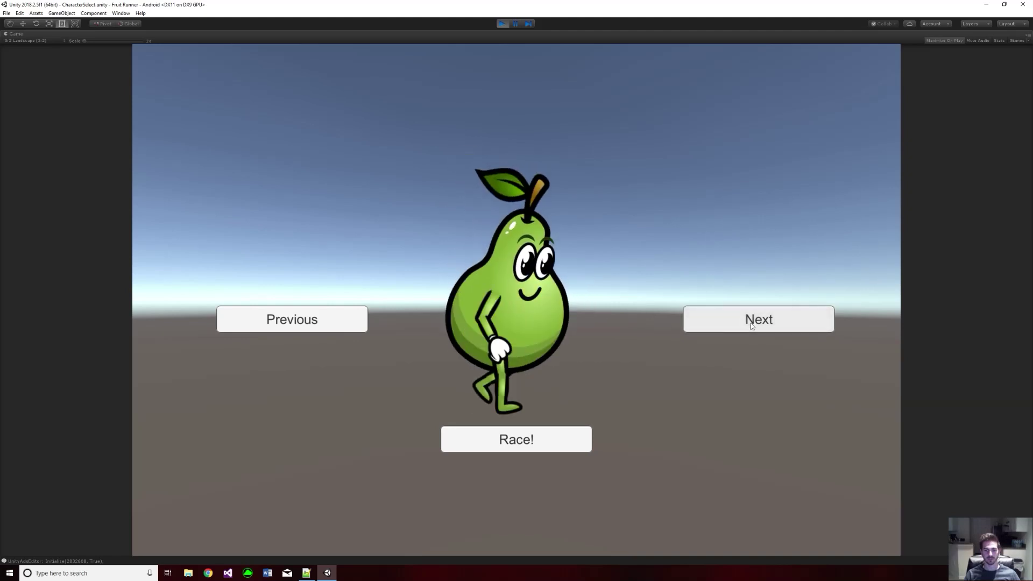
left_click(751, 323)
left_click(751, 323)
left_click(751, 322)
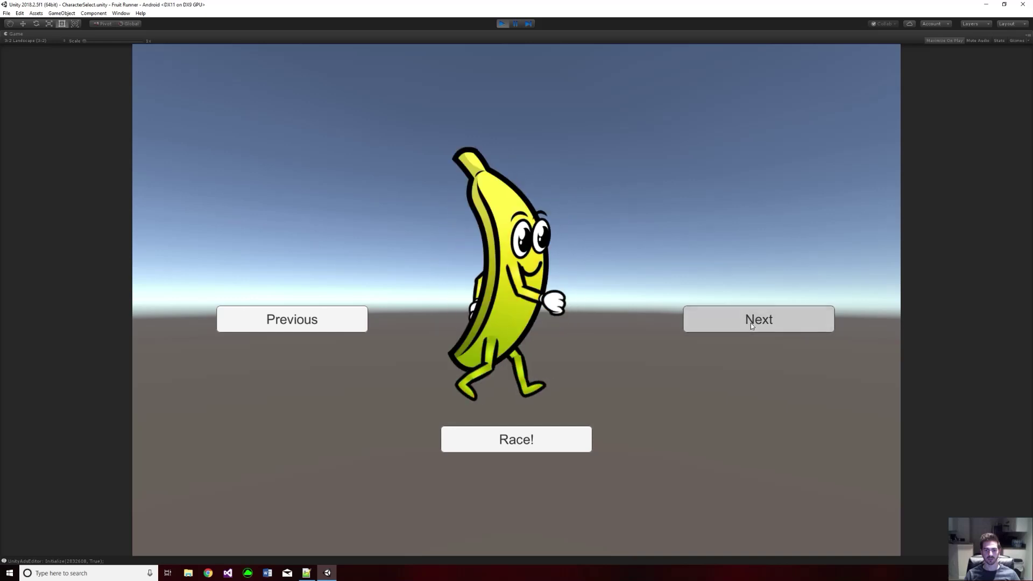
Step back through the fruit characters seven times with the Previous button.
left_click(334, 323)
left_click(332, 325)
left_click(332, 325)
left_click(332, 324)
left_click(333, 324)
left_click(333, 325)
left_click(332, 325)
left_click(333, 324)
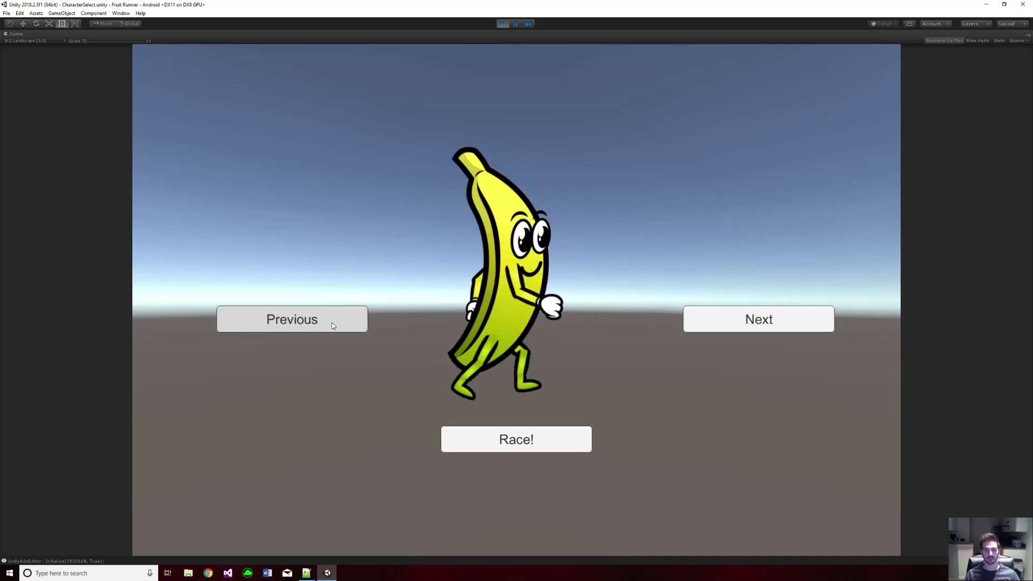
Cycle forward through the characters eight more times with Next.
left_click(723, 324)
left_click(723, 325)
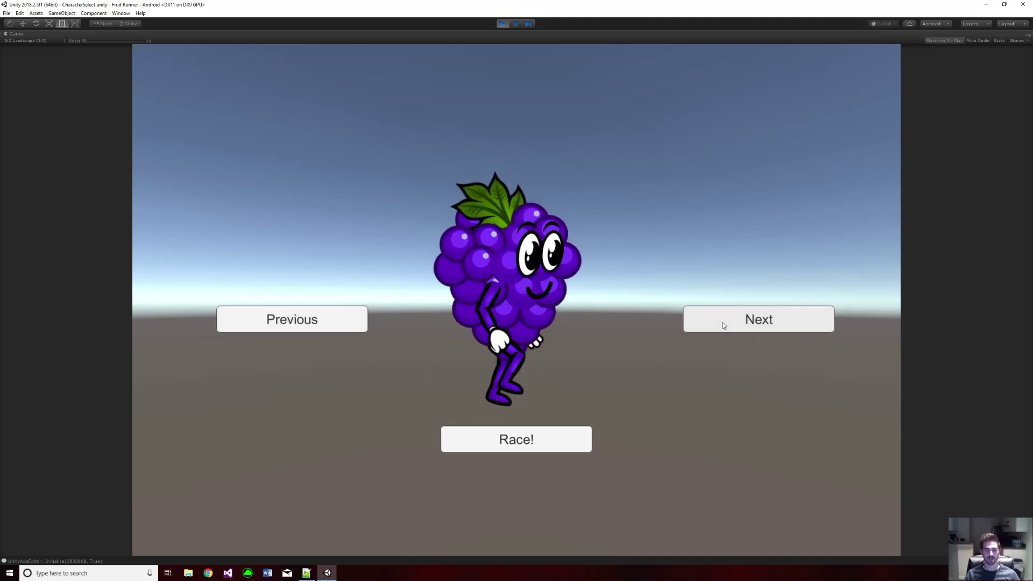
left_click(723, 325)
left_click(723, 325)
left_click(724, 325)
left_click(724, 325)
left_click(724, 325)
left_click(723, 325)
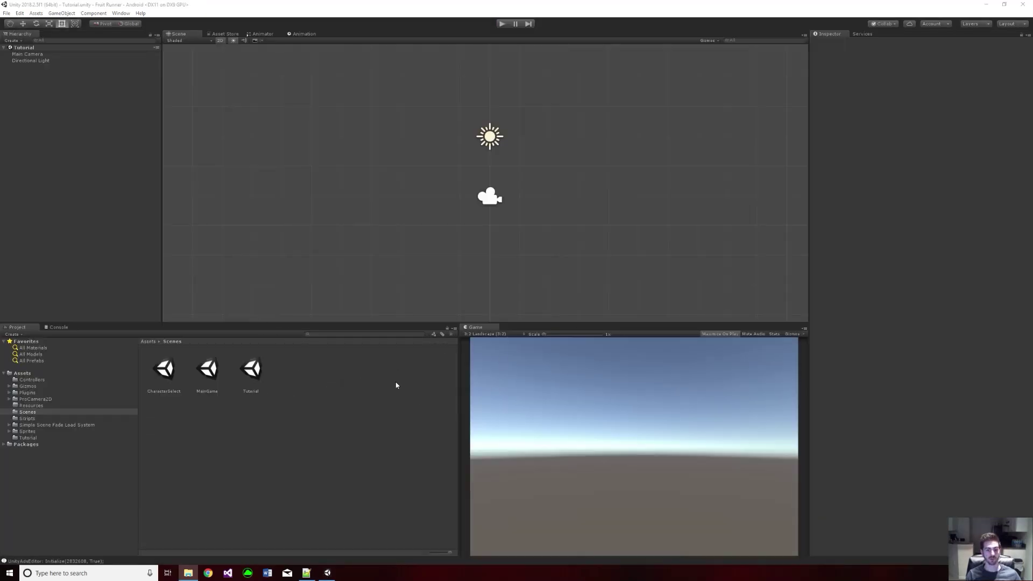
Set the Main Camera's projection to Orthographic and save the scene.
left_click(29, 55)
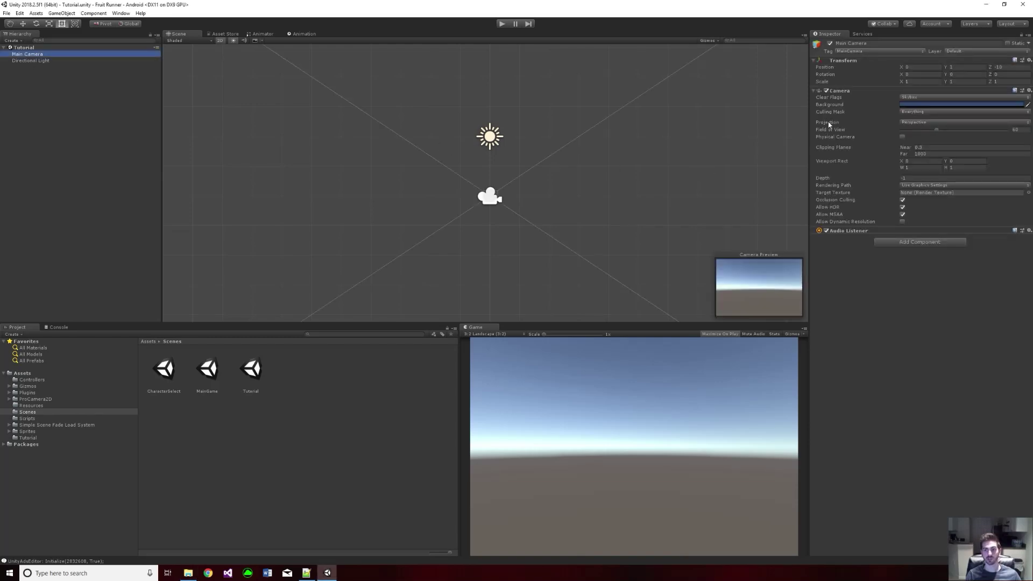
left_click(937, 121)
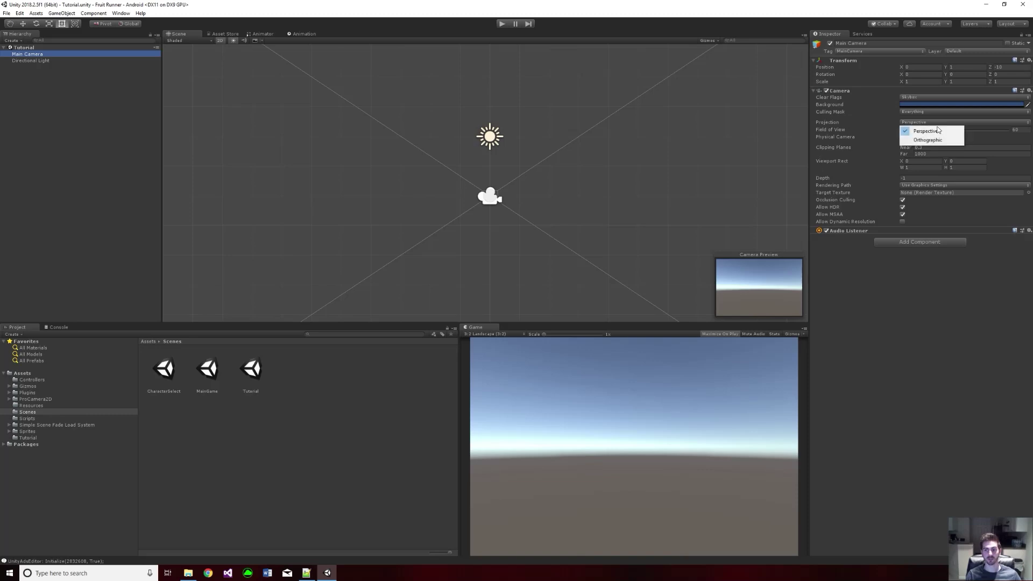
left_click(928, 141)
left_click(638, 170)
key("ctrl+s")
Create an empty GameObject named Characters and show the Tutorial assets folder.
right_click(49, 86)
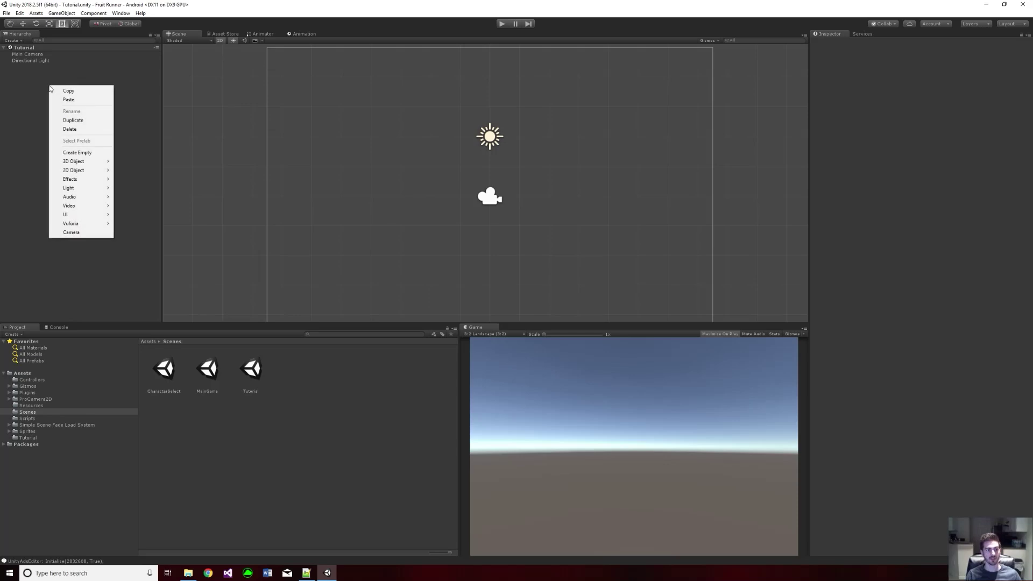
left_click(85, 152)
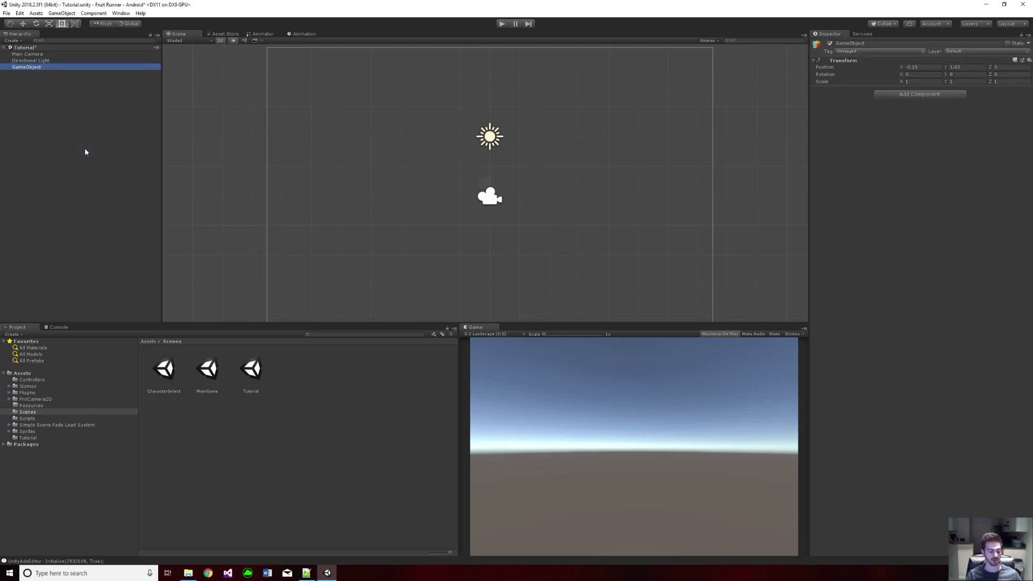
type("Characters")
key("Return")
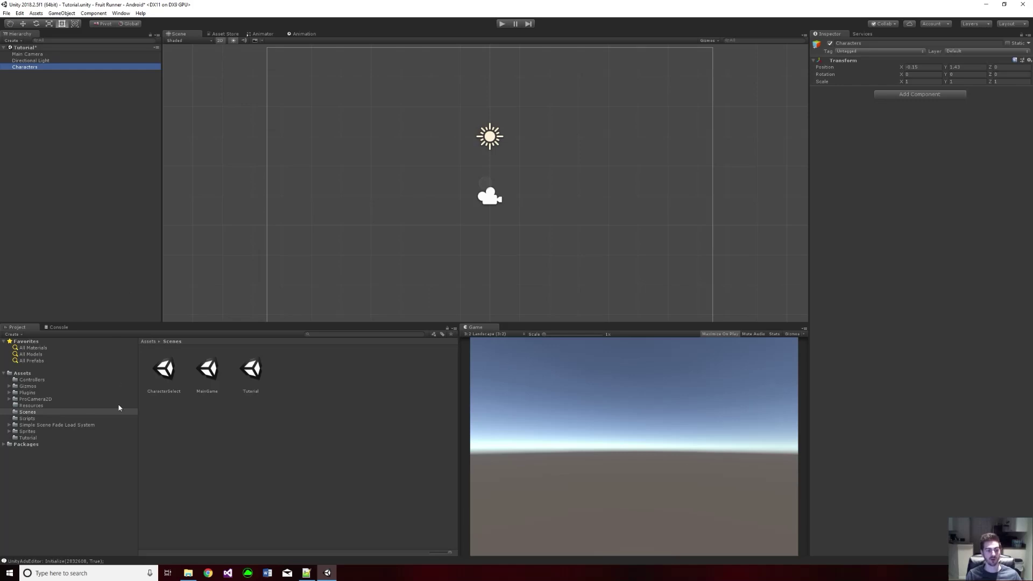
left_click(30, 437)
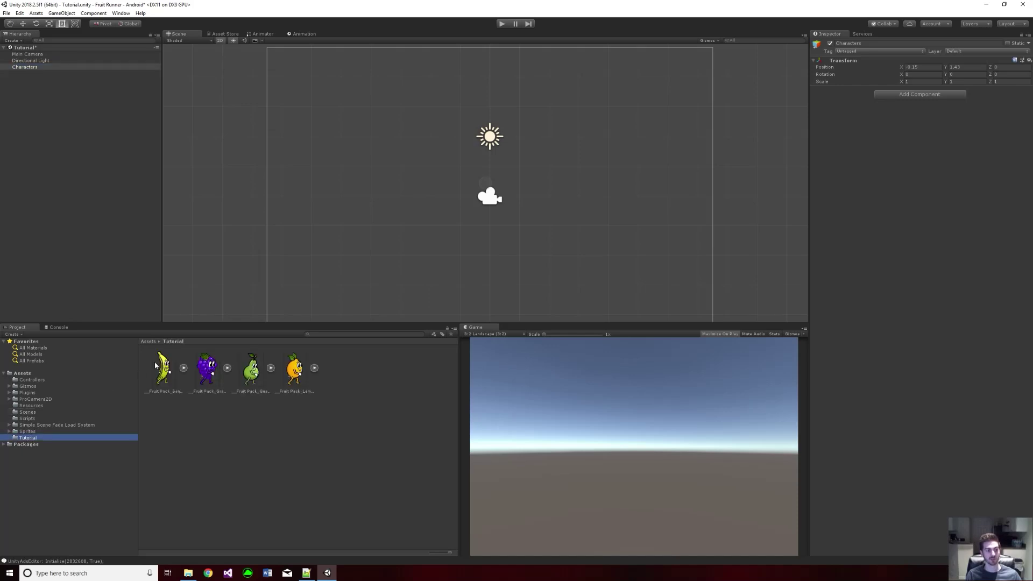
Drag the banana, grape, pear and lemon sprites into the Scene view.
left_click_drag(168, 371, 335, 207)
left_click_drag(207, 368, 250, 207)
left_click_drag(251, 369, 327, 199)
left_click_drag(295, 368, 282, 215)
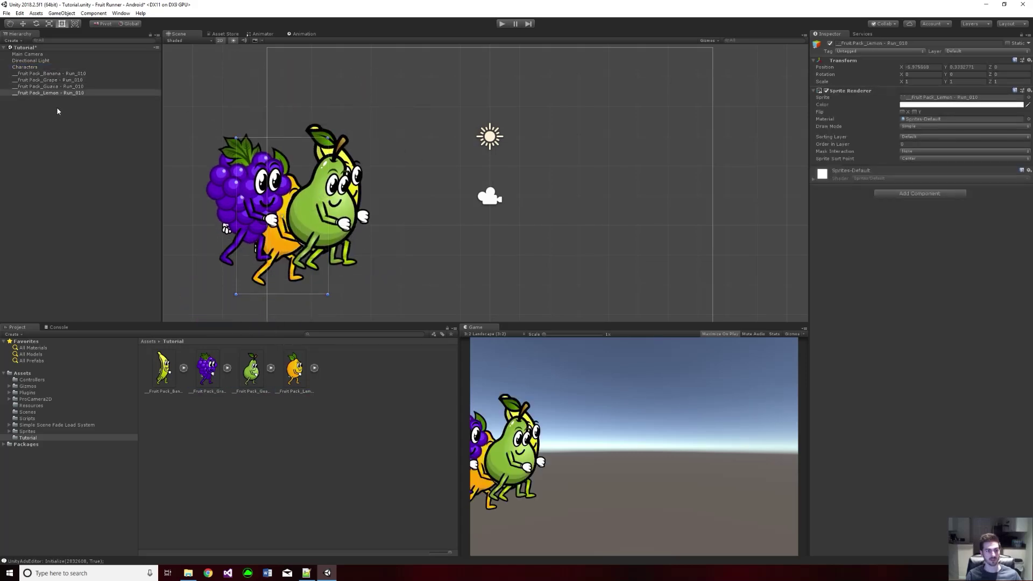
Rename the lemon object to Lemon and the pear object to Guava.
left_click(59, 93)
key("F2")
type("Lemon")
key("Return")
key("Up")
key("F2")
type("Guava")
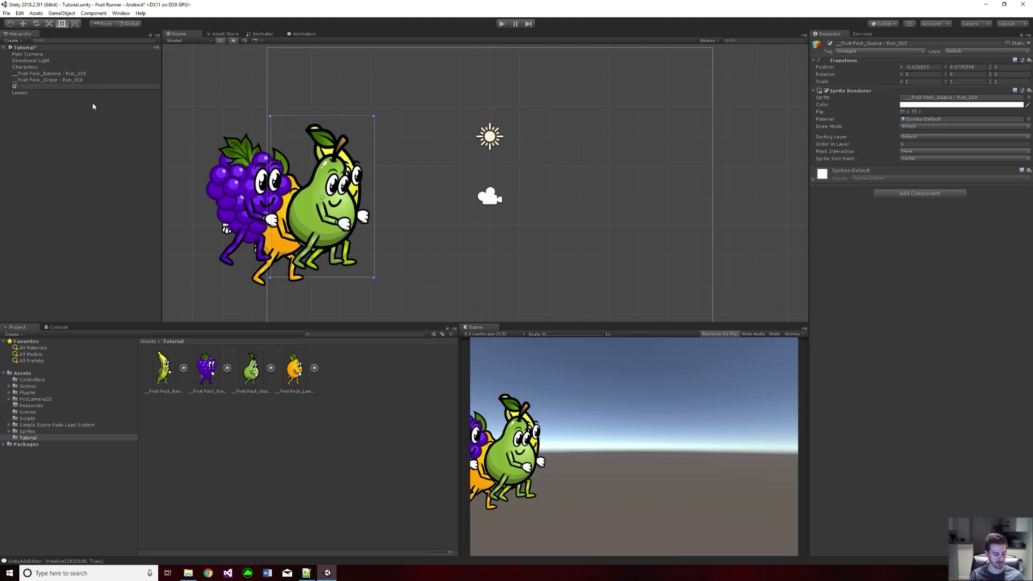
key("Return")
Rename the grape object to Grape and the banana object to Banana.
key("Up")
key("F2")
type("Grape")
key("Return")
key("Up")
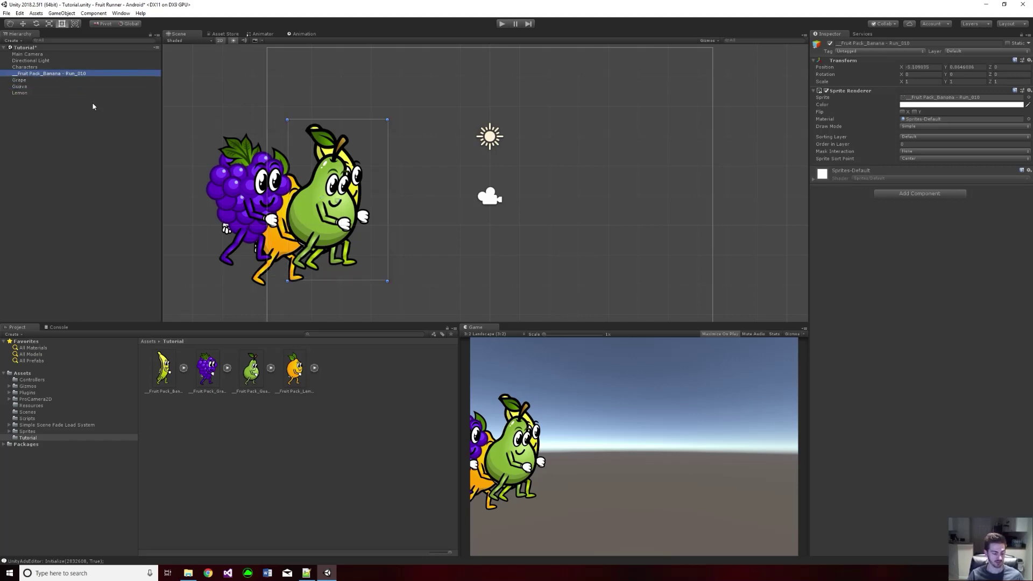
key("F2")
type("Banana")
key("Return")
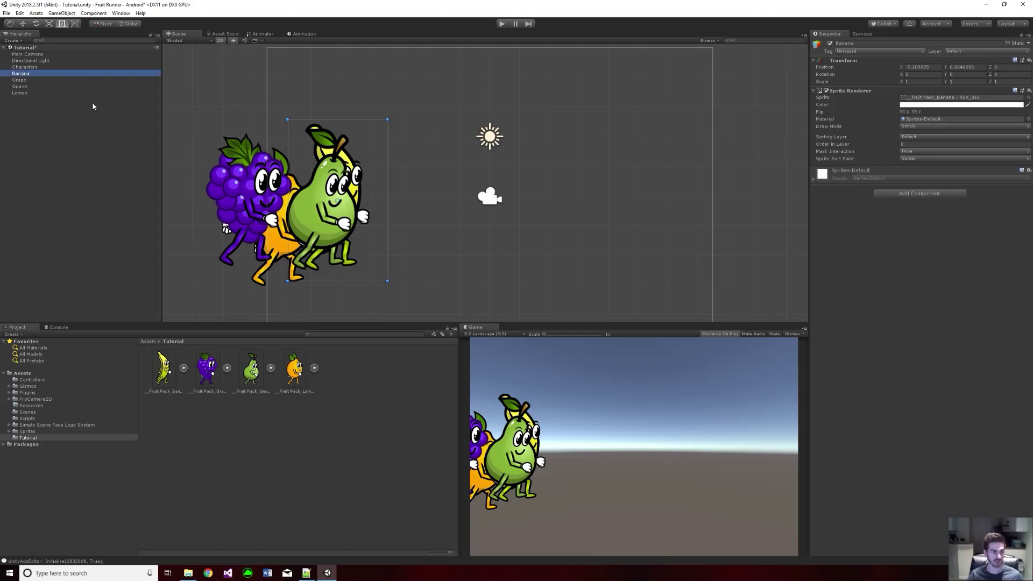
Parent Banana, Grape, Guava and Lemon under the Characters object.
left_click(22, 92)
left_click(24, 76, "shift")
left_click_drag(24, 75, 33, 70)
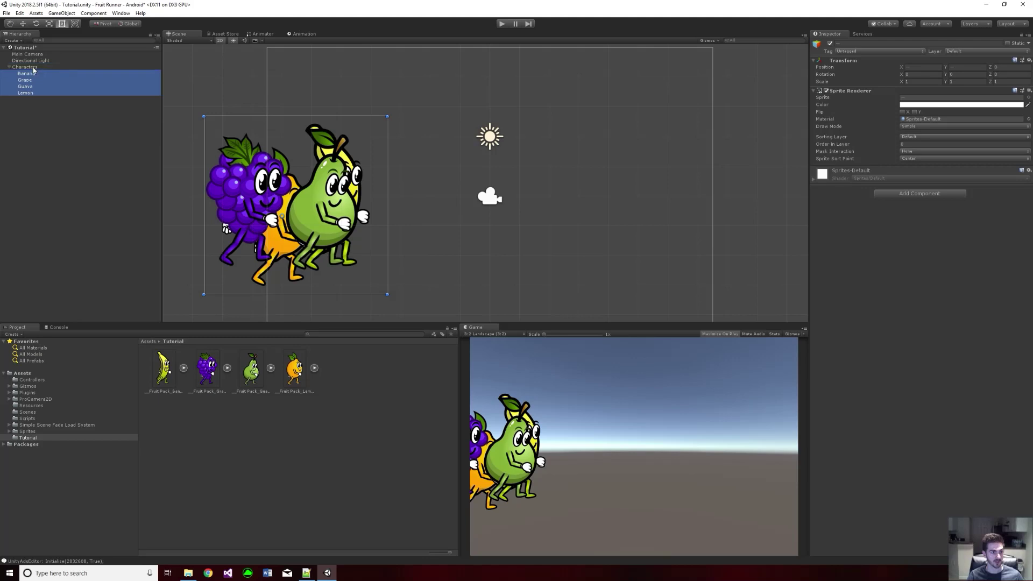
left_click(63, 123)
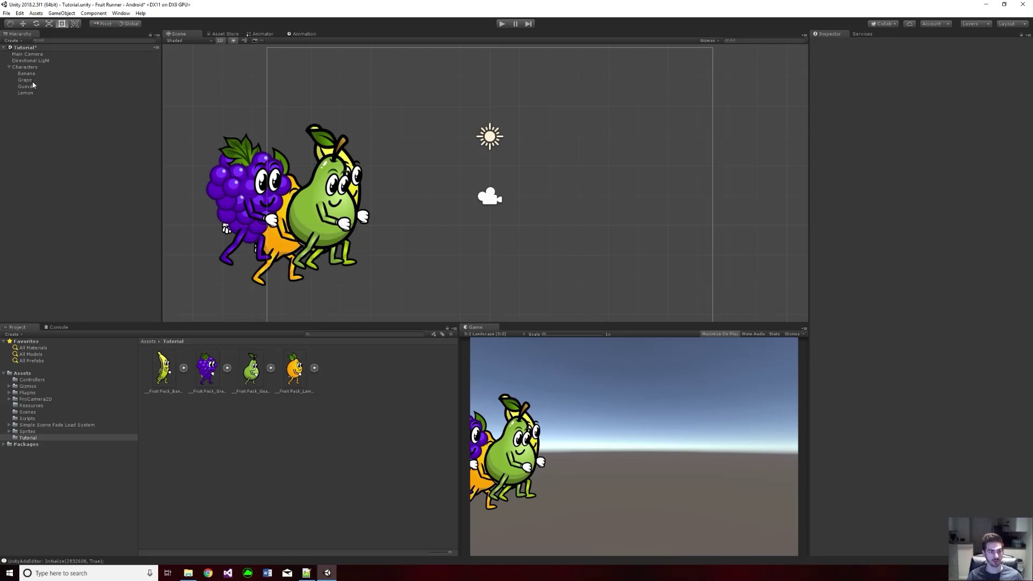
Centre Lemon in the camera view and move Guava, Grape and Banana off to the left.
left_click(26, 93)
left_click_drag(285, 232, 493, 205)
left_click(345, 229)
left_click_drag(304, 205, 168, 203)
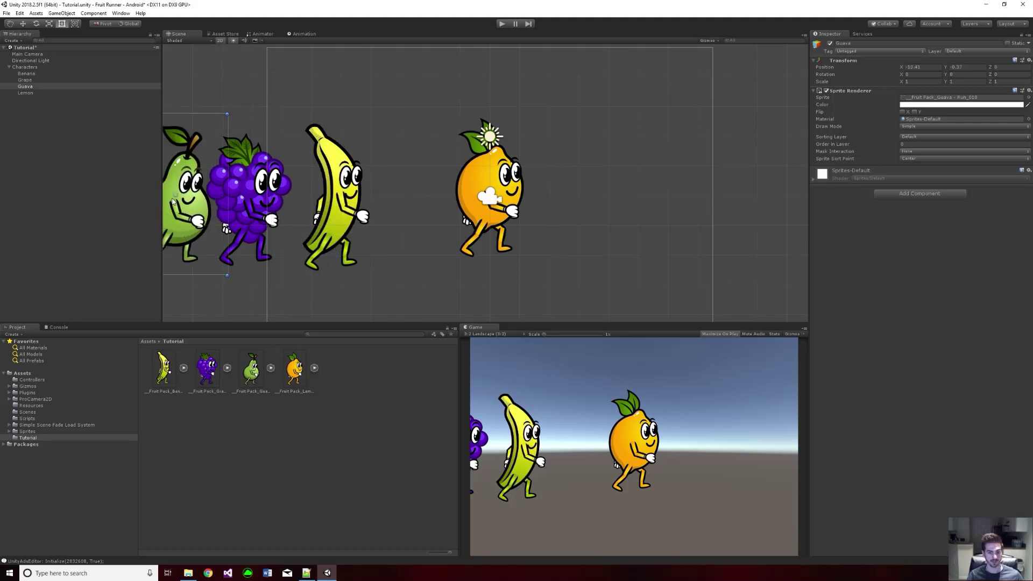
left_click(253, 196)
left_click_drag(253, 197, 179, 198)
left_click(356, 189)
left_click_drag(356, 189, 204, 188)
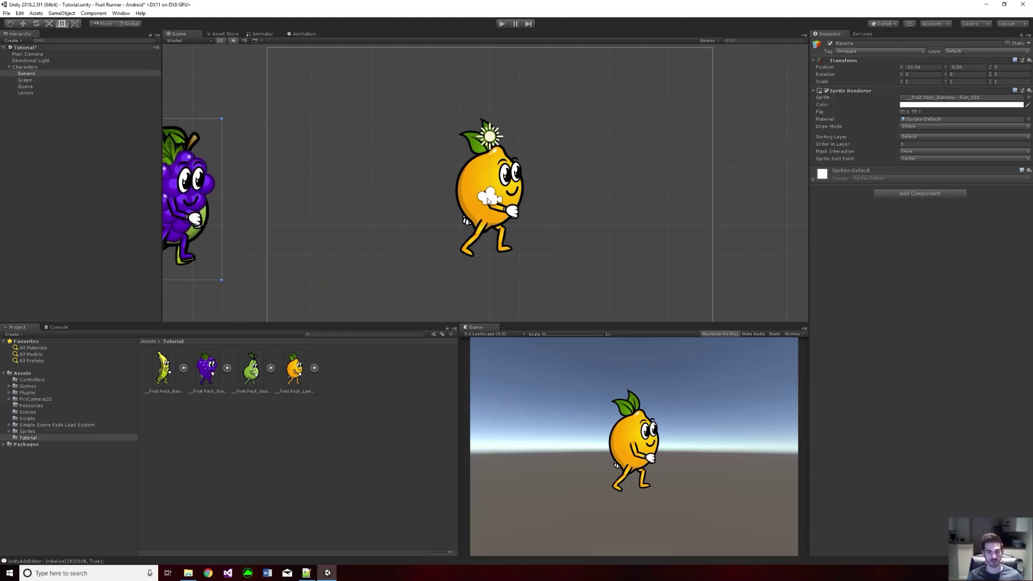
left_click(13, 69)
left_click(9, 68)
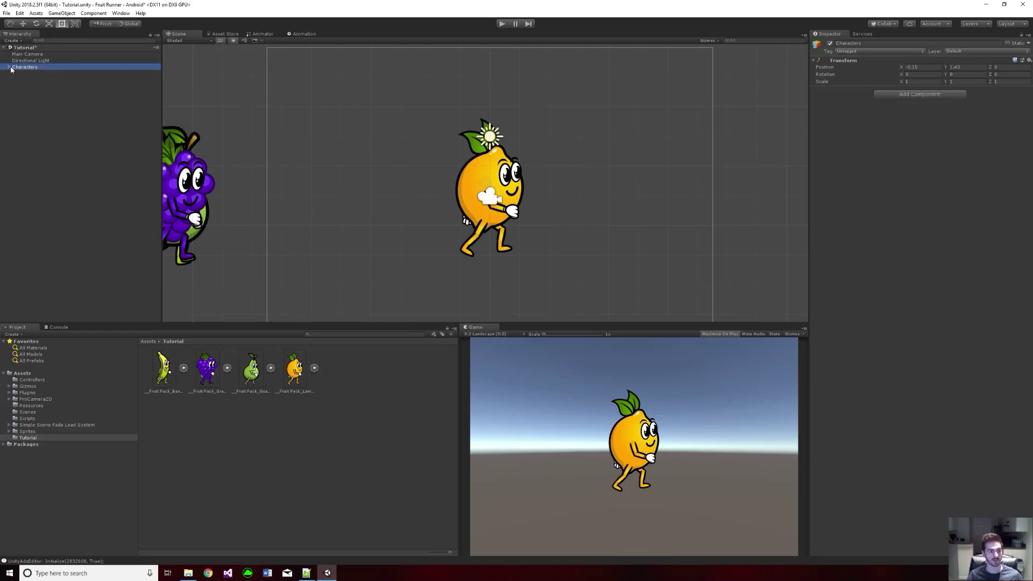
Add a UI Button, which creates a Canvas and EventSystem.
right_click(58, 88)
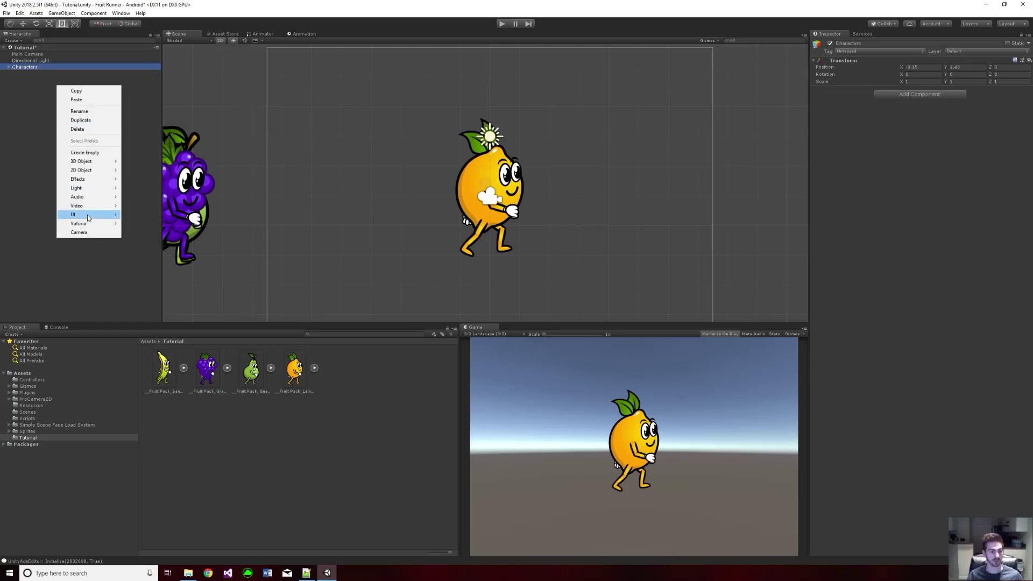
mouse_move(89, 218)
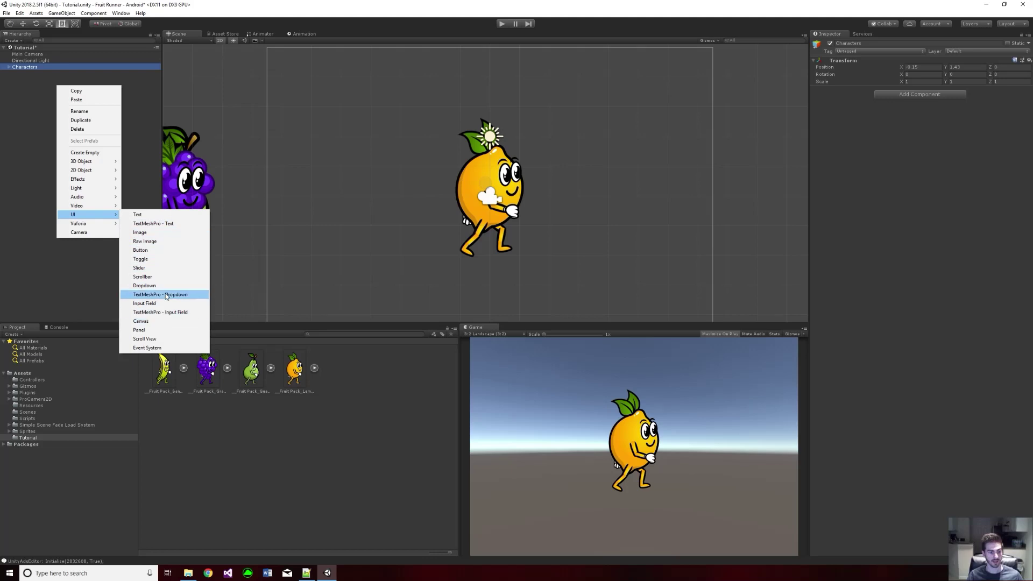
left_click(163, 250)
Set the Canvas Scaler UI Scale Mode to Scale With Screen Size and save.
left_click(19, 75)
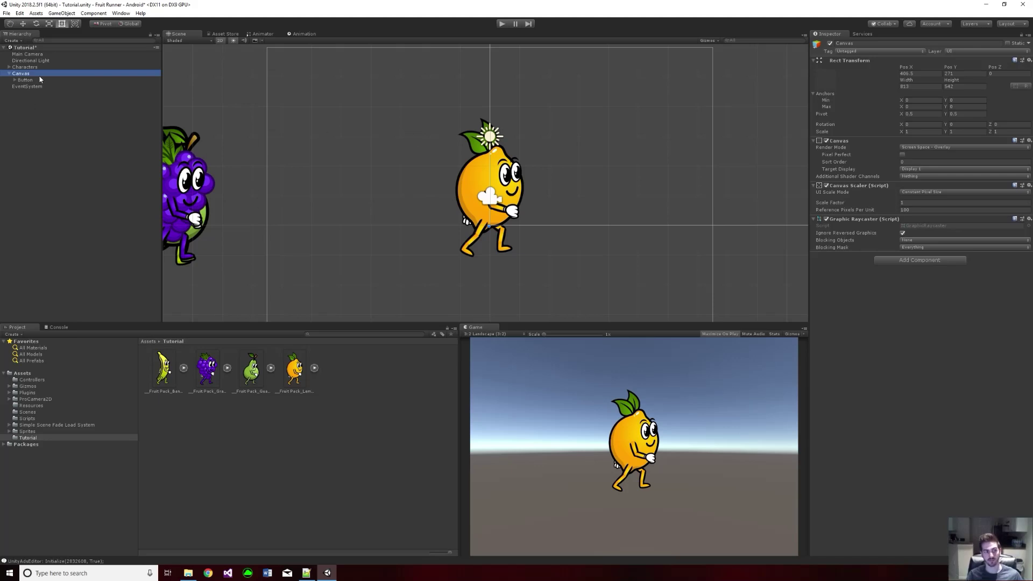
left_click(937, 194)
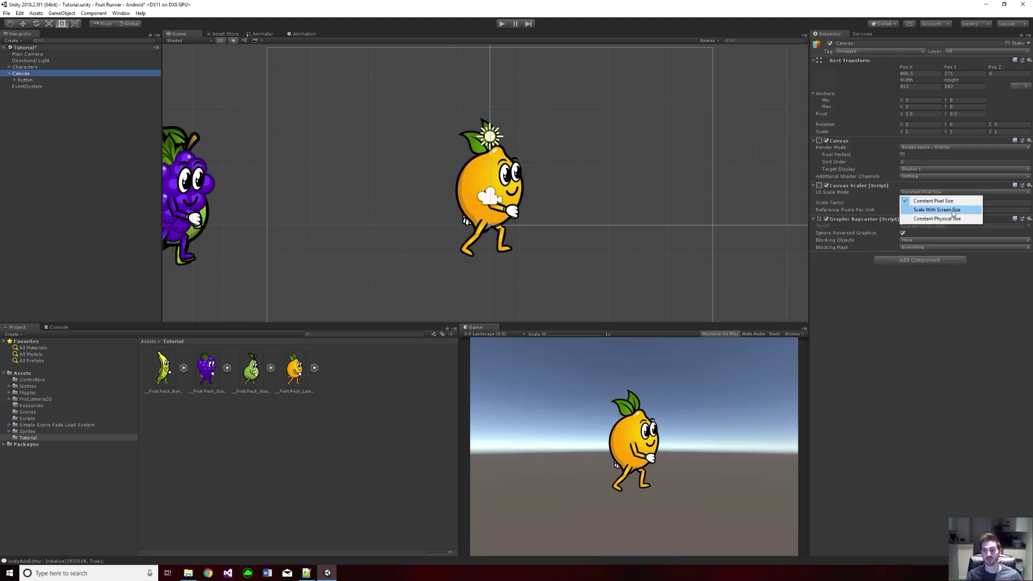
left_click(951, 210)
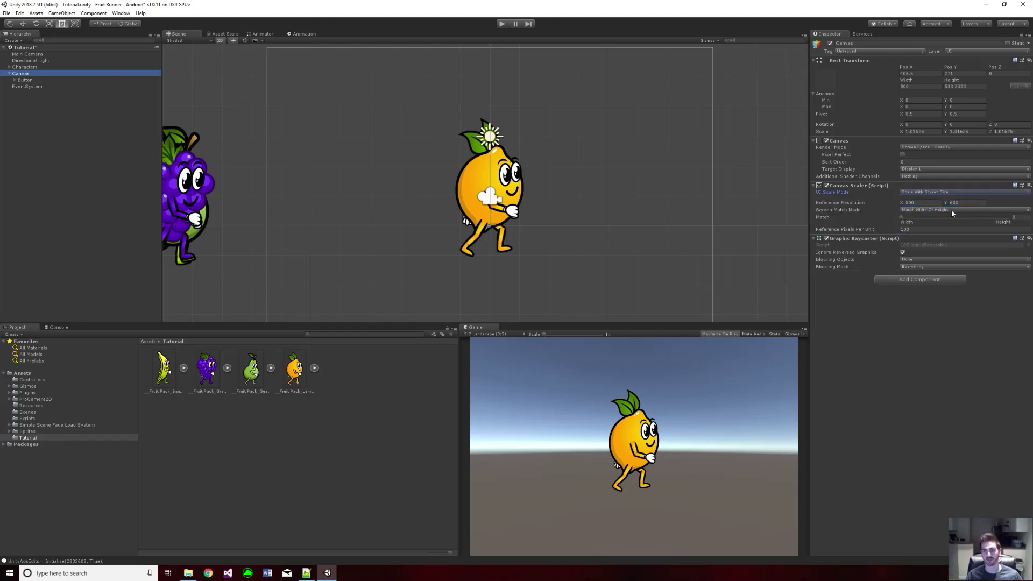
key("ctrl+s")
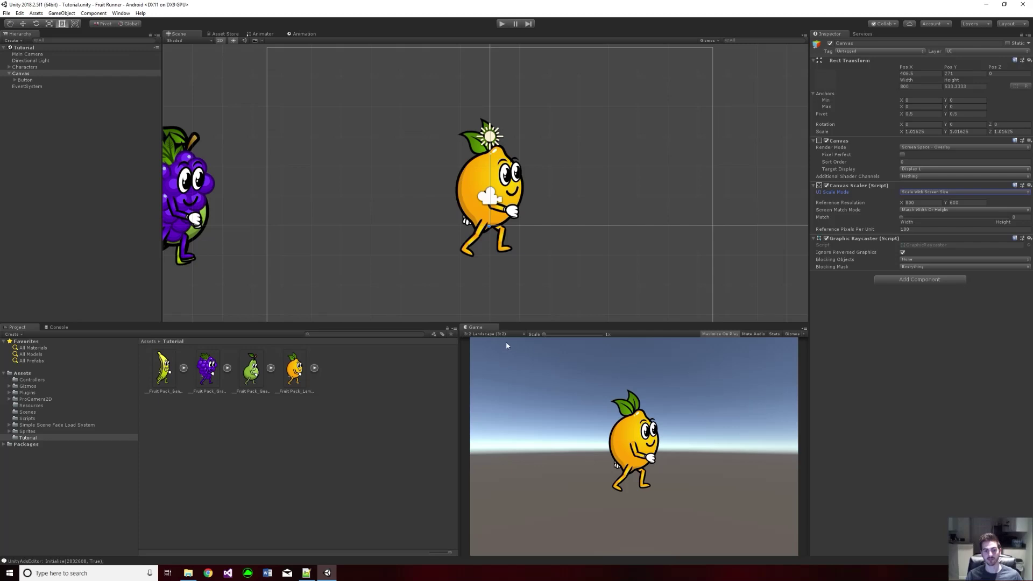
double_click(22, 79)
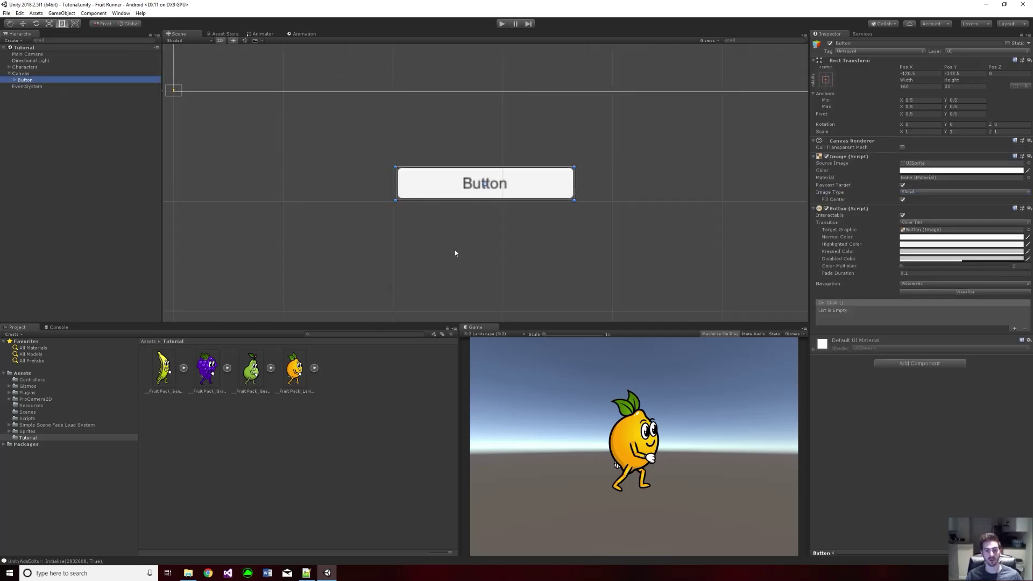
Move the button up toward the lemon character.
scroll(450, 243, "down", 5)
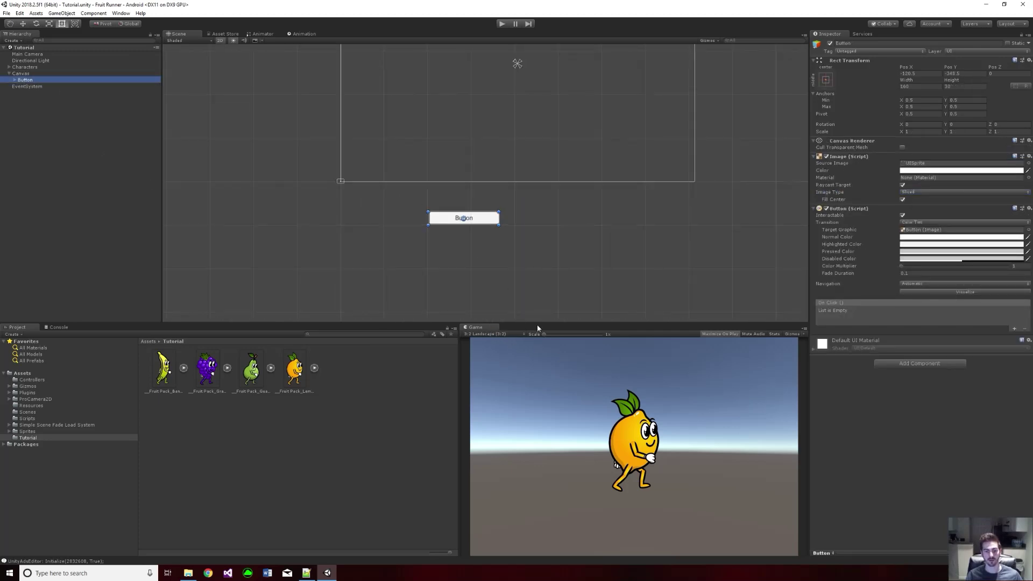
left_click(514, 333)
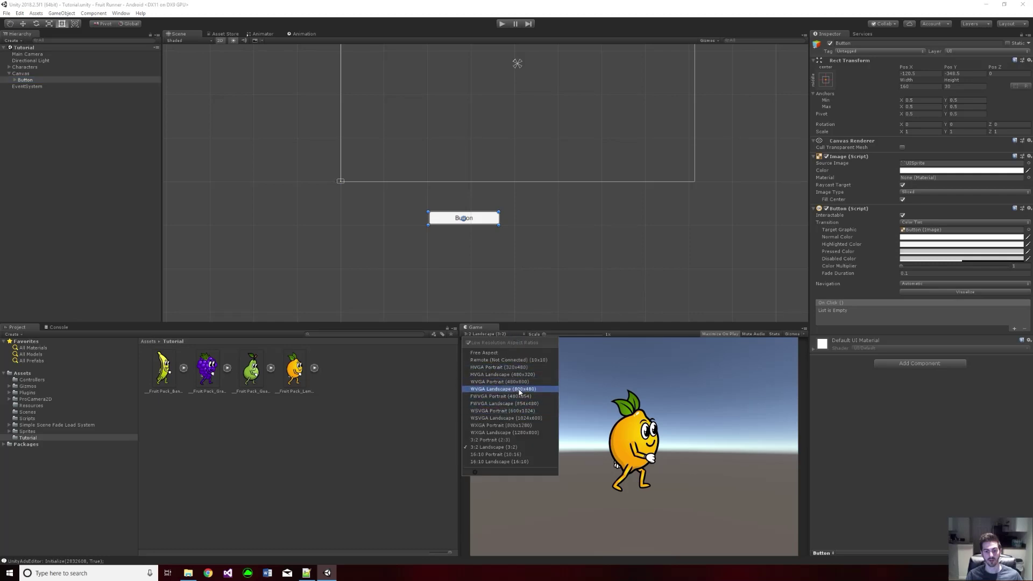
left_click(491, 180)
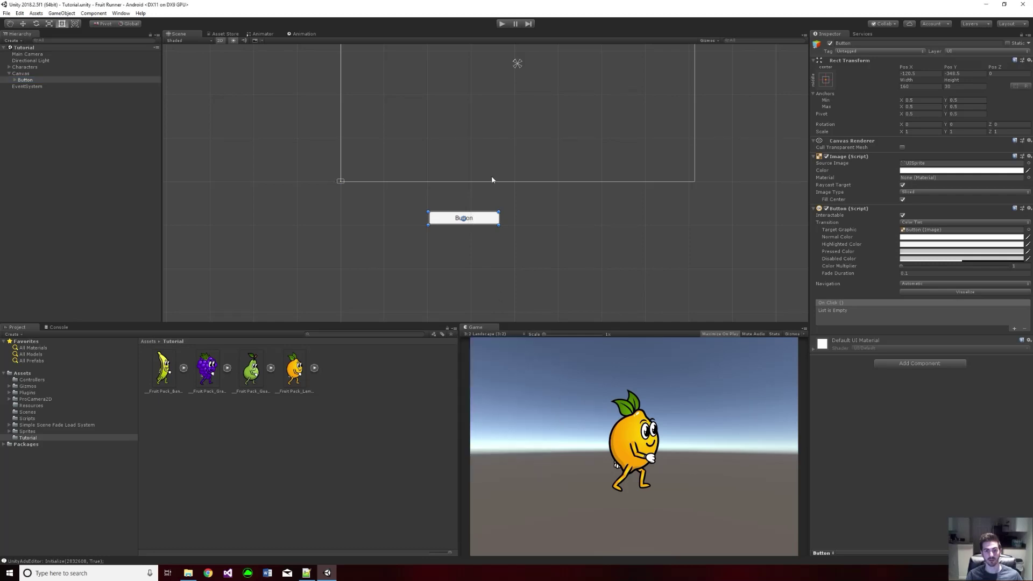
scroll(454, 236, "down", 2)
scroll(464, 227, "up", 4)
left_click_drag(468, 214, 550, 100)
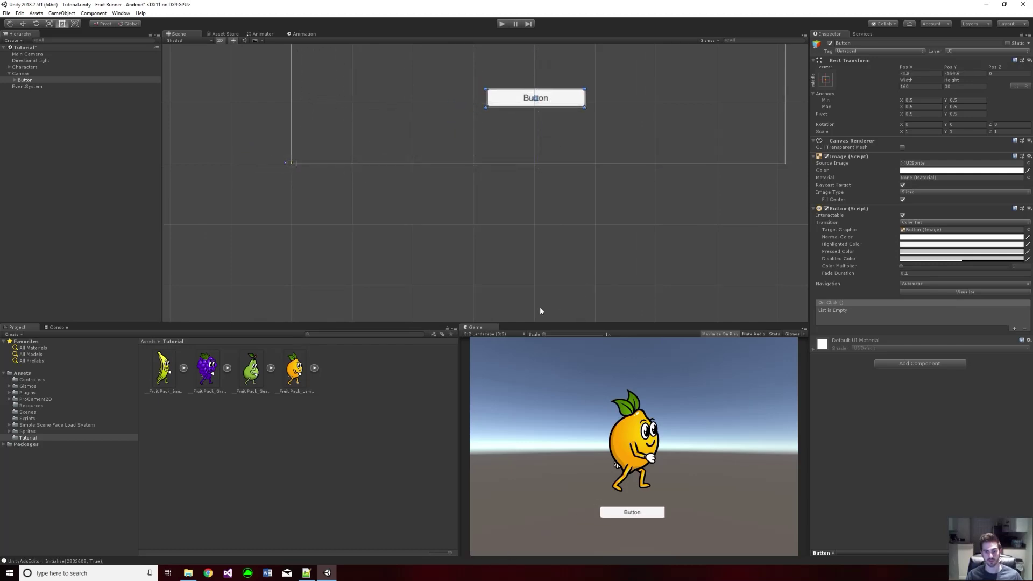
Preview the Game view at 1024x600, 854x480, 800x480, 480x320, then 3:2 Landscape, and save.
left_click(501, 334)
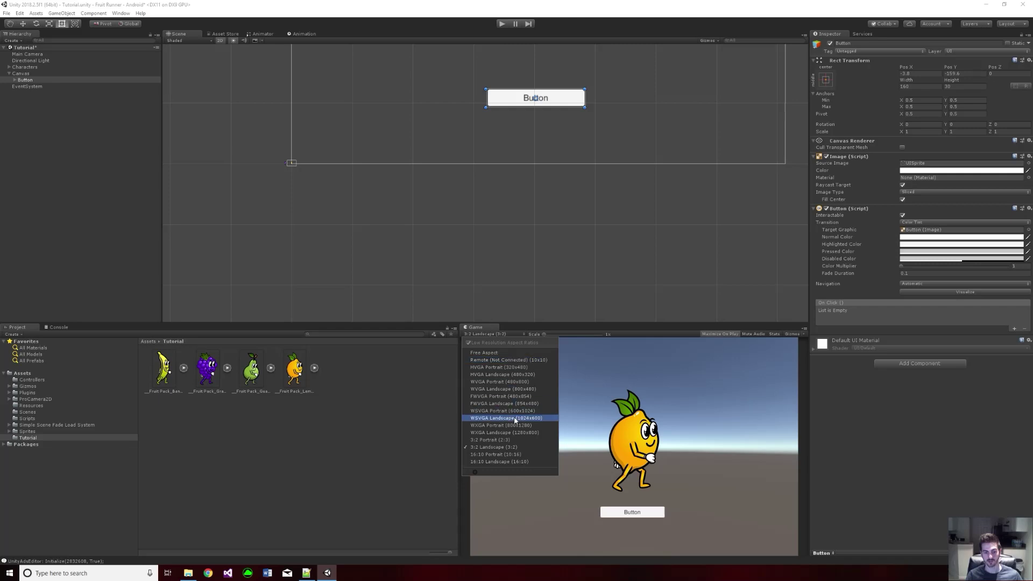
left_click(514, 418)
left_click(514, 334)
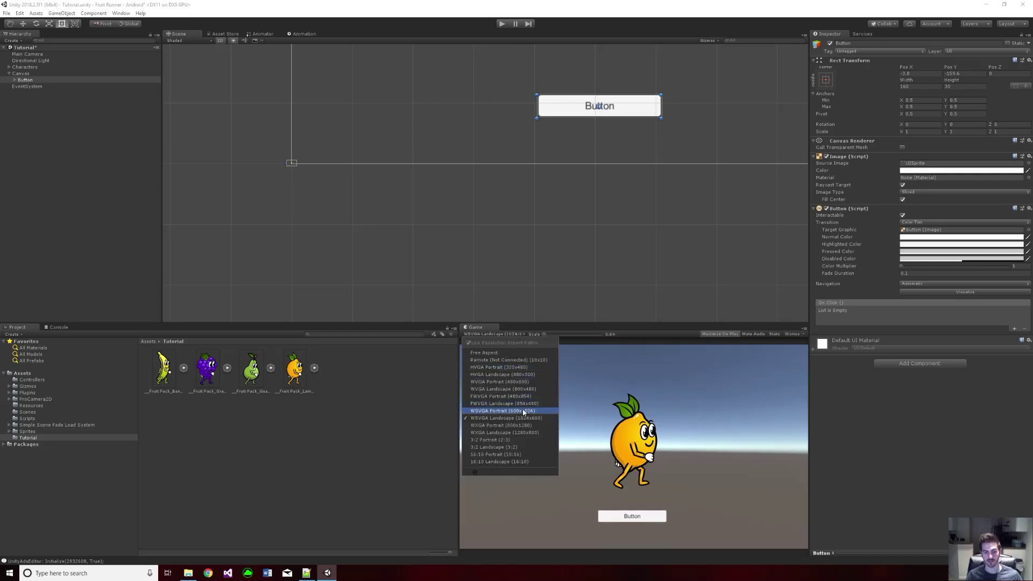
left_click(524, 406)
left_click(514, 332)
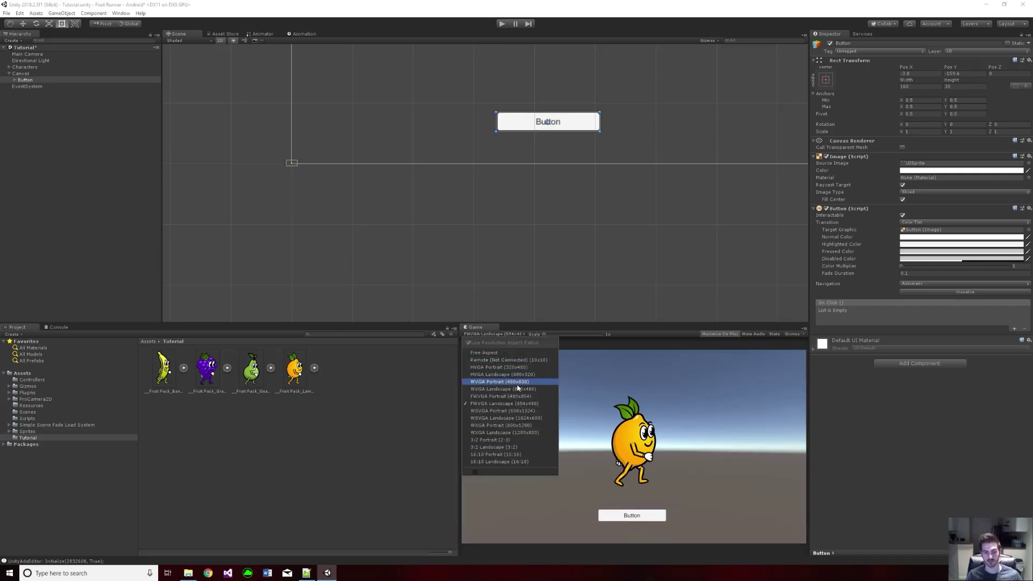
left_click(519, 386)
left_click(515, 333)
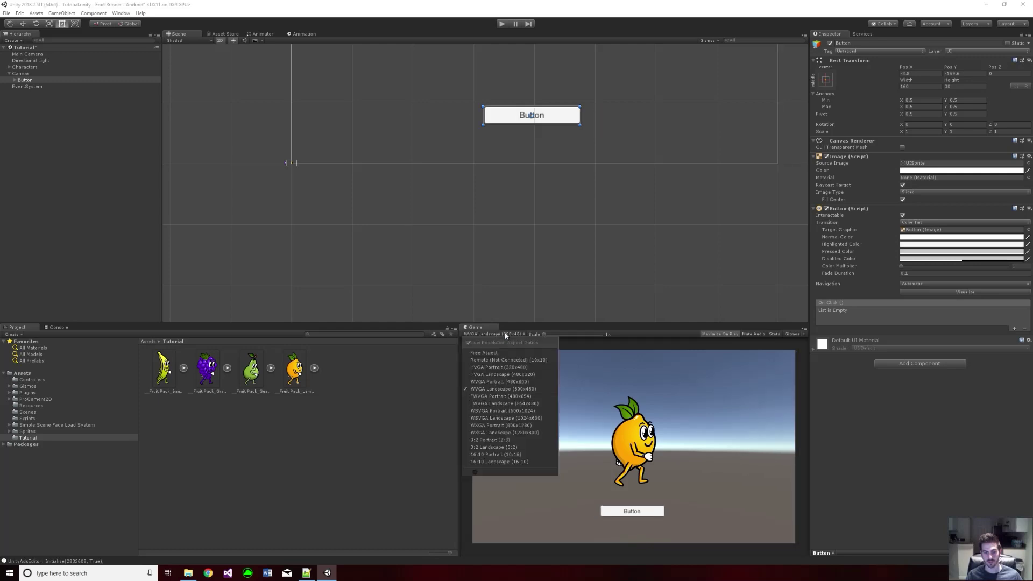
left_click(518, 377)
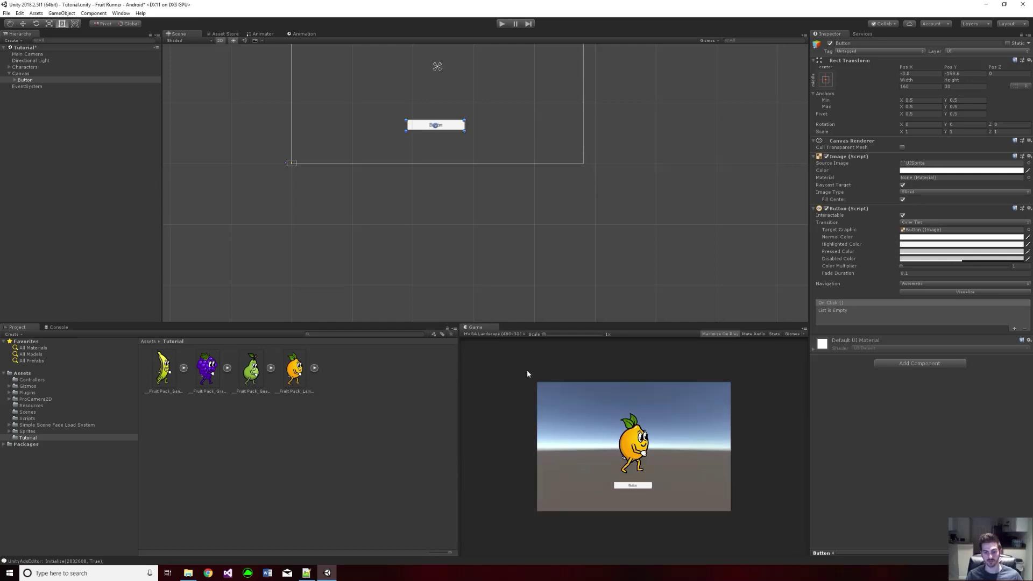
left_click(518, 336)
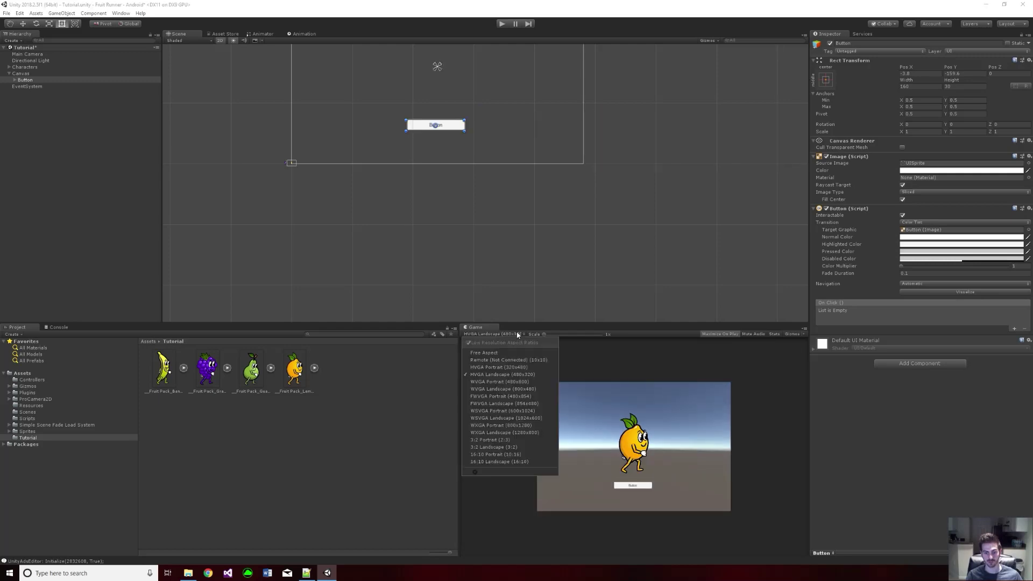
left_click(517, 447)
left_click(466, 209)
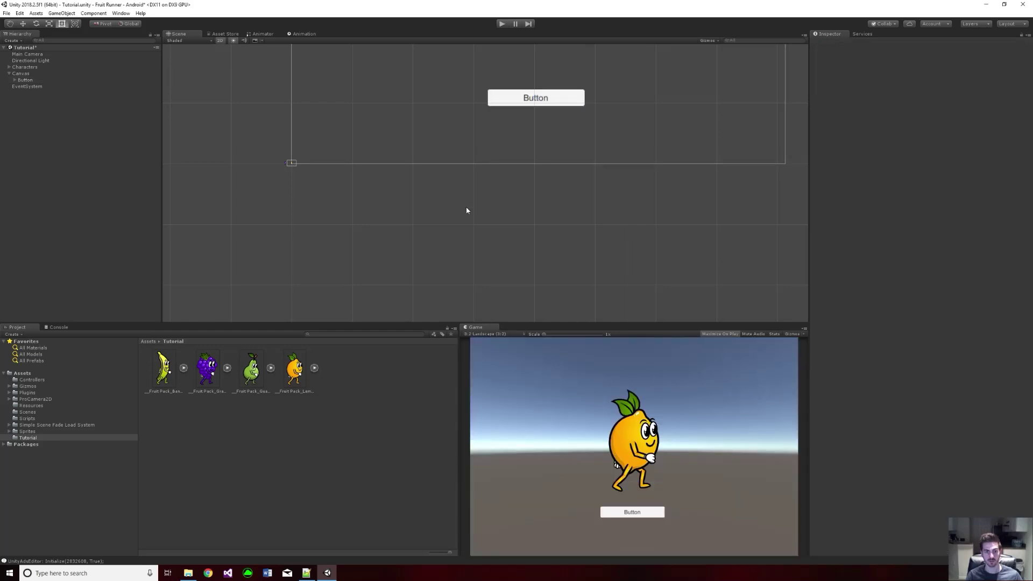
key("ctrl+s")
Drag the button right of the lemon and set its Text child to 'Next Character'.
left_click(525, 100)
left_click_drag(554, 100, 685, 8)
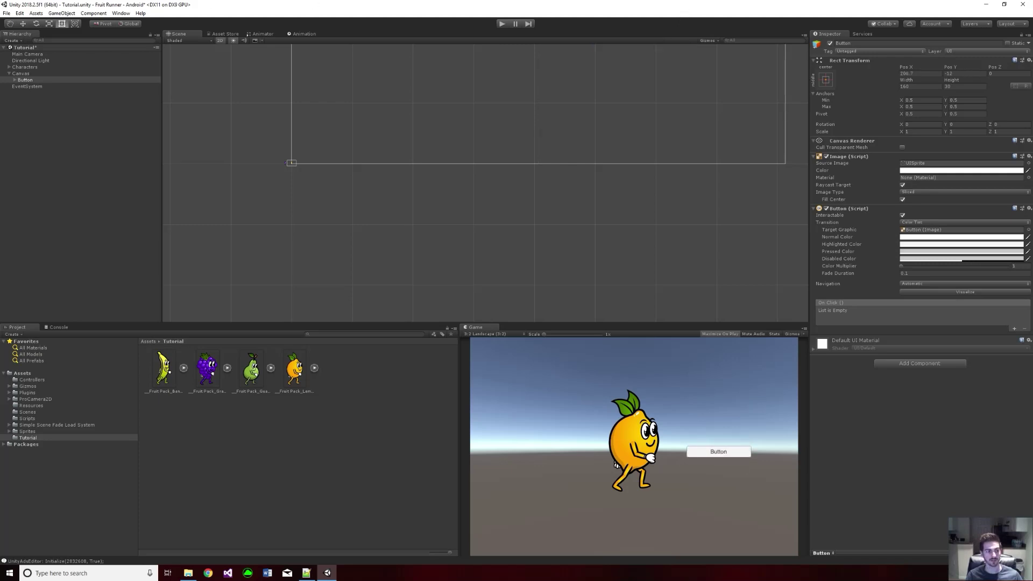
left_click(14, 80)
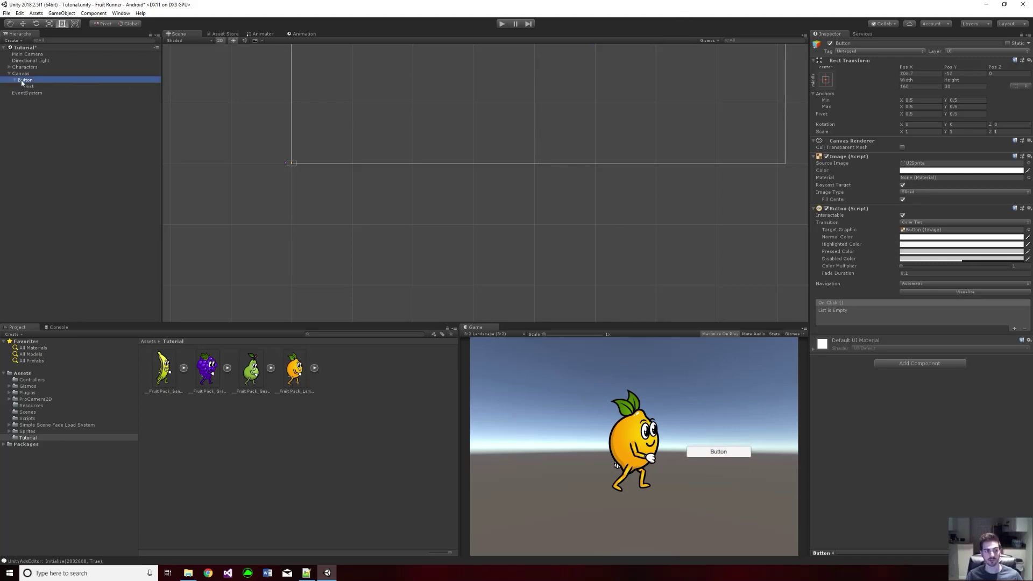
left_click(29, 86)
left_click(848, 168)
type("Nex")
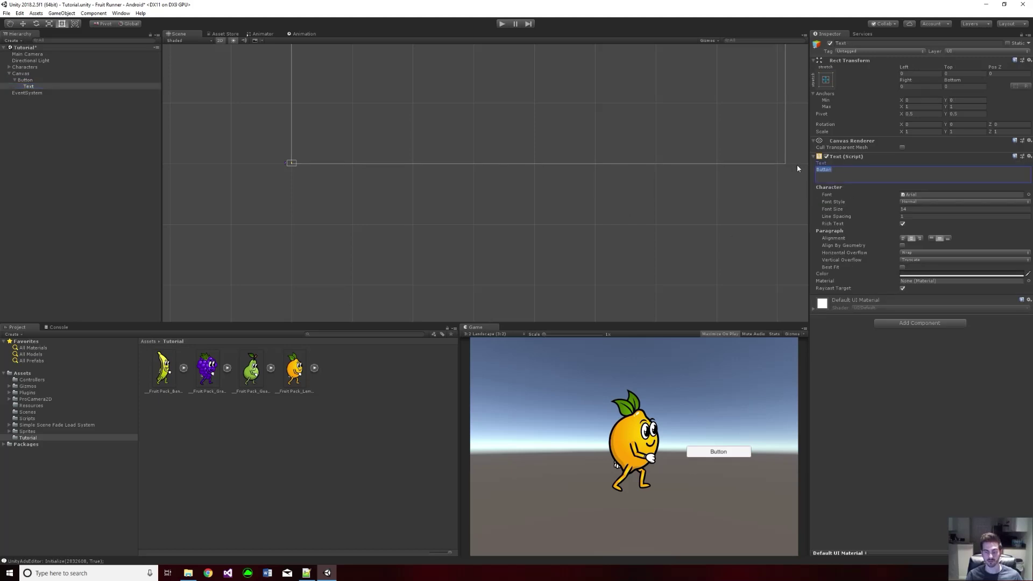
type("t Character")
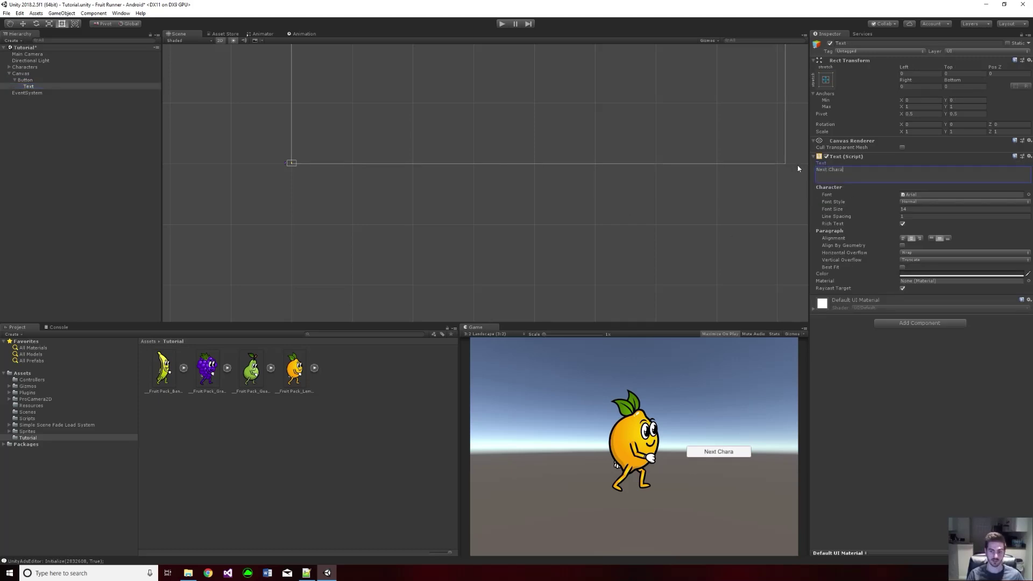
key("Return")
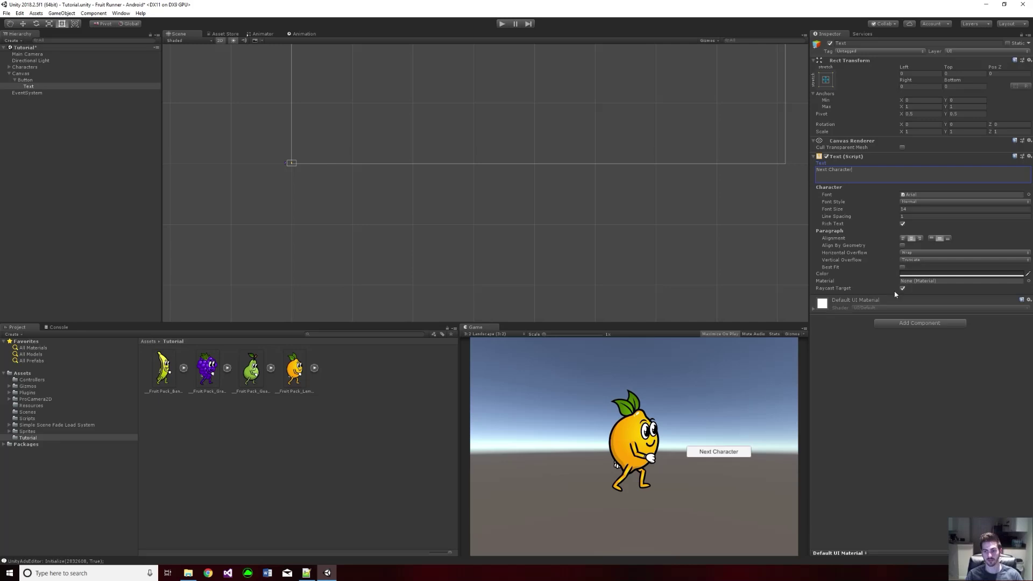
left_click(170, 108)
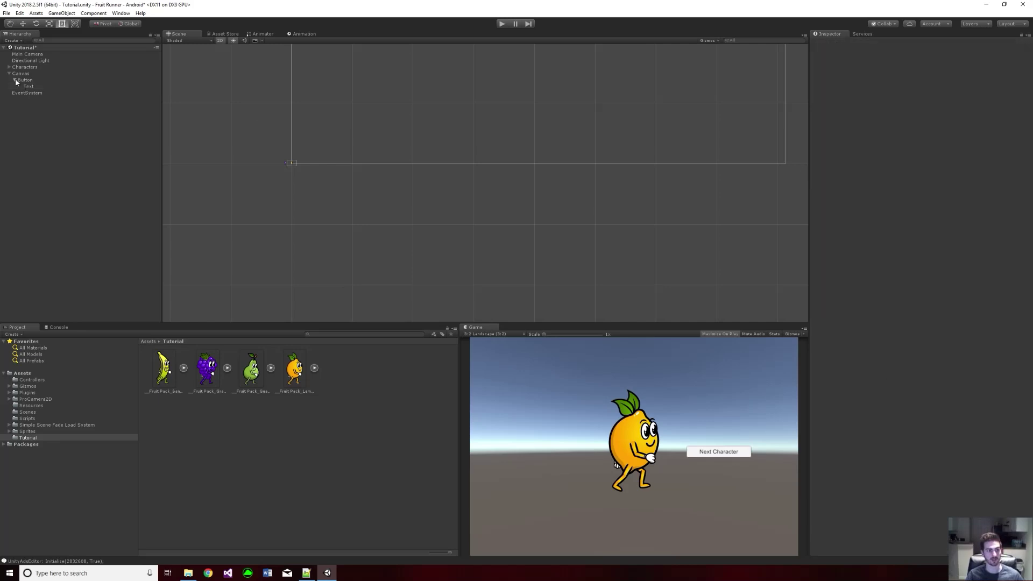
Duplicate the Button, naming the original Next Character and the copy Previous Character.
left_click(18, 80)
key("ctrl+d")
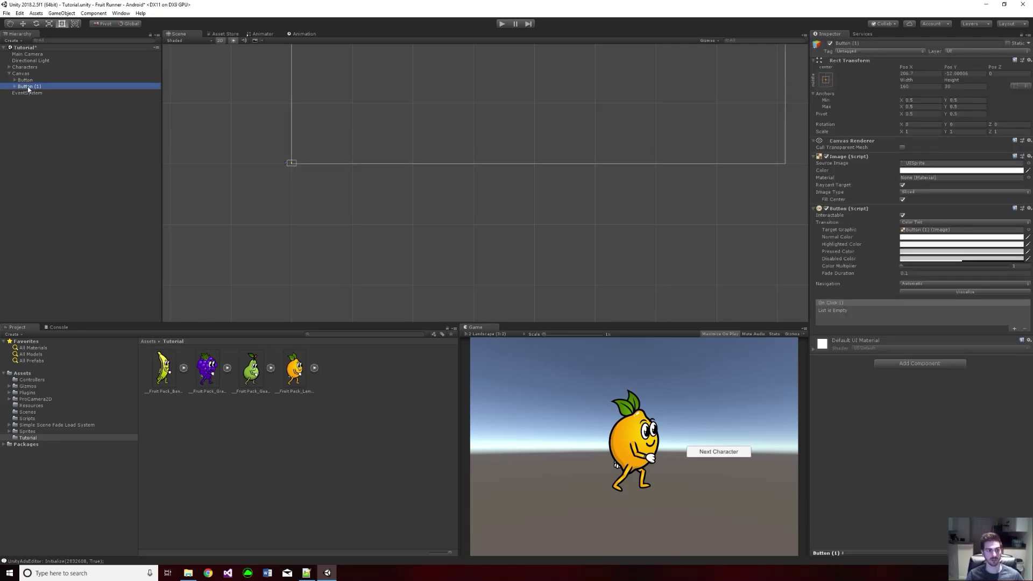
key("F2")
left_click(40, 81)
key("F2")
type("Next Character")
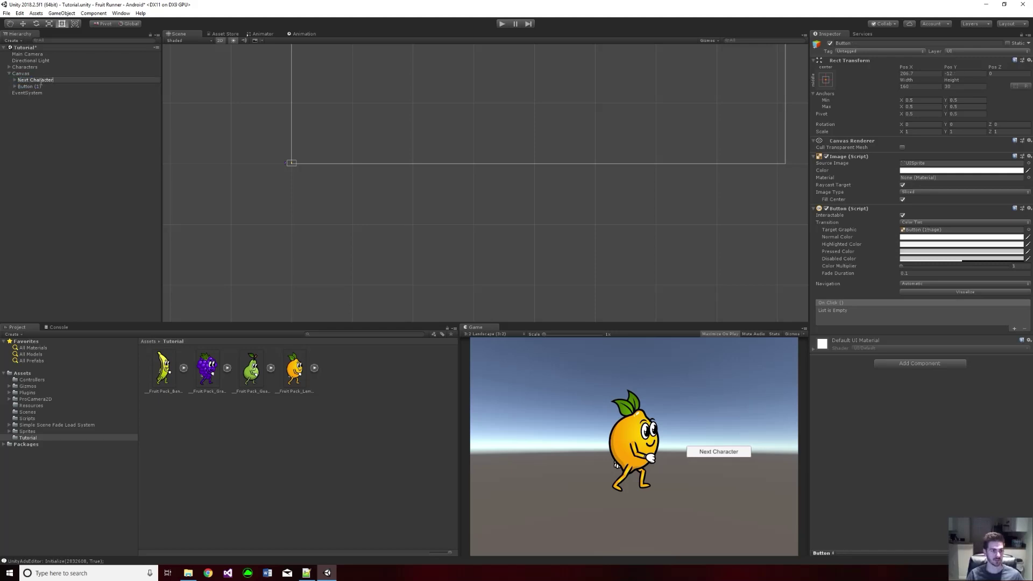
left_click(40, 86)
key("F2")
type("Previous Char")
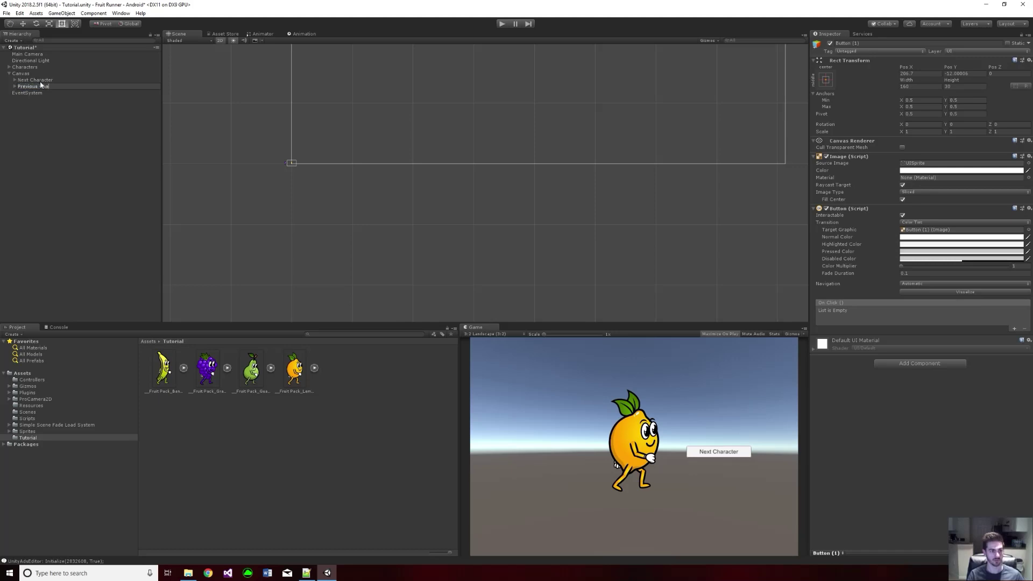
type("acter")
key("Return")
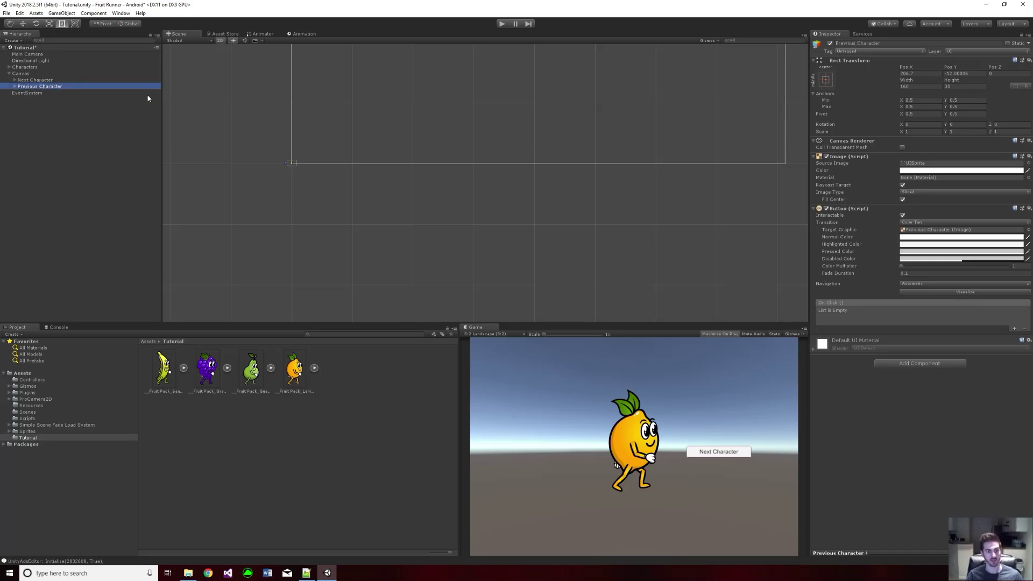
Move Previous Character to the lemon's left and nudge Next Character slightly right.
key("f")
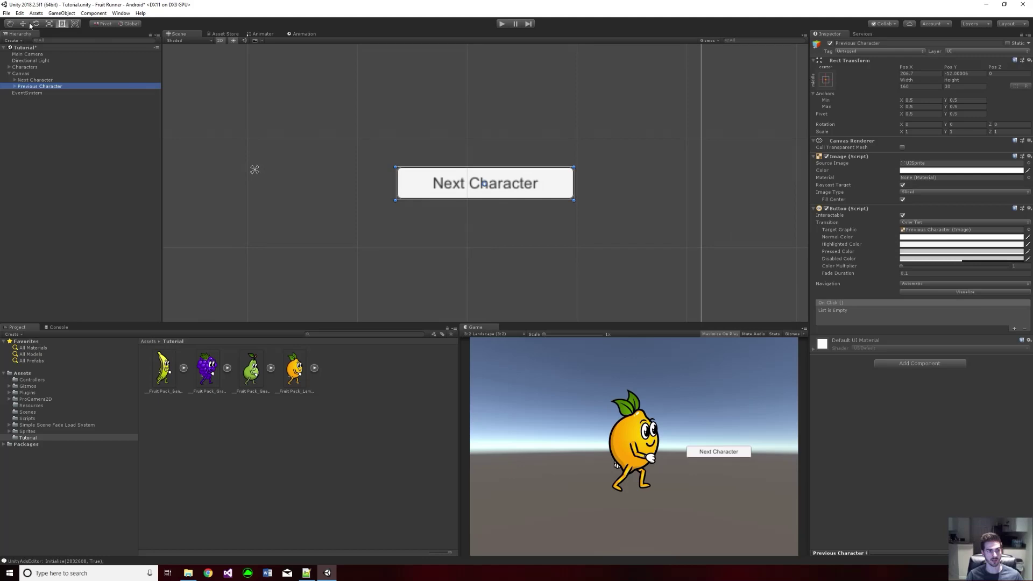
scroll(341, 144, "down", 3)
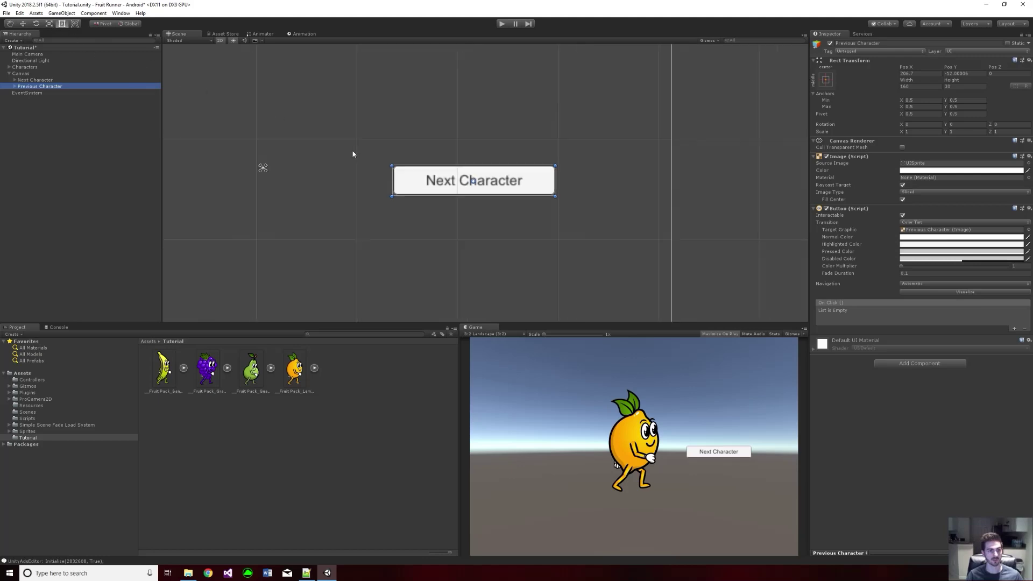
key("w")
left_click_drag(495, 180, 109, 173)
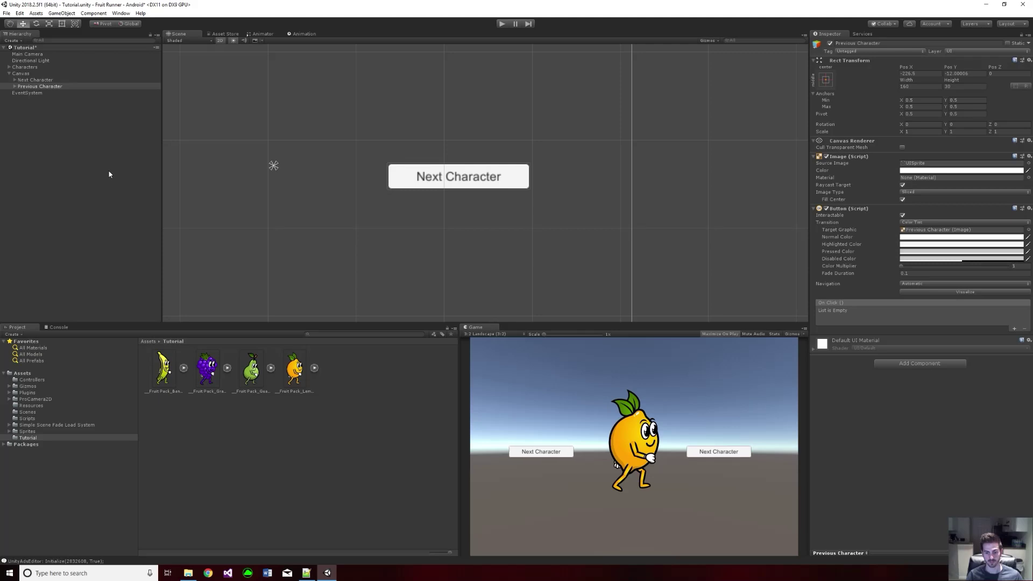
left_click(27, 81)
left_click_drag(509, 177, 515, 177)
left_click(68, 157)
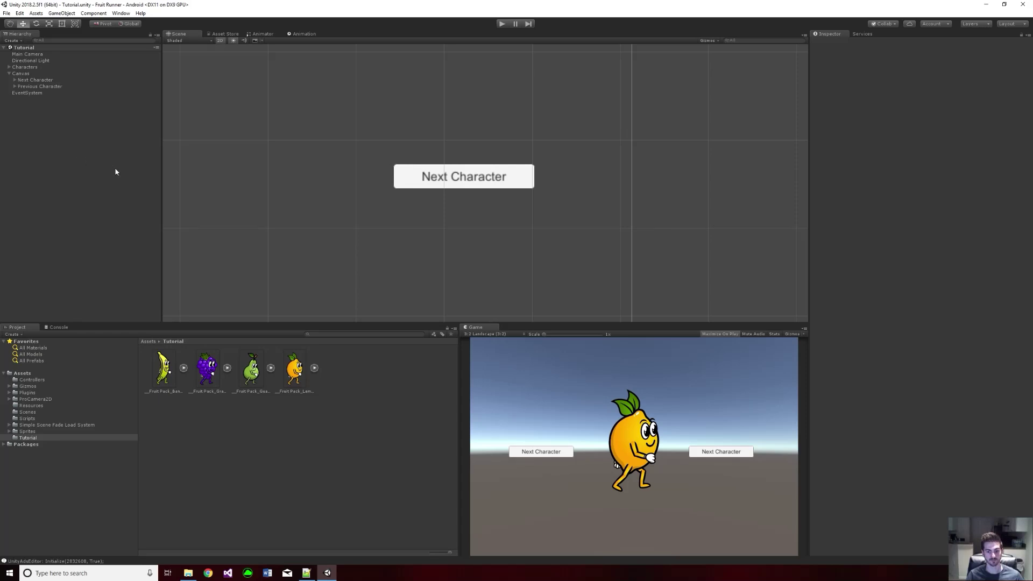
Change the Previous Character button's Text label to 'Previous Character' and save the scene.
left_click(15, 86)
left_click(48, 93)
left_click_drag(830, 170, 805, 170)
type("PRevio")
key("BackSpace")
key("BackSpace")
key("BackSpace")
key("BackSpace")
key("BackSpace")
type("revious Character")
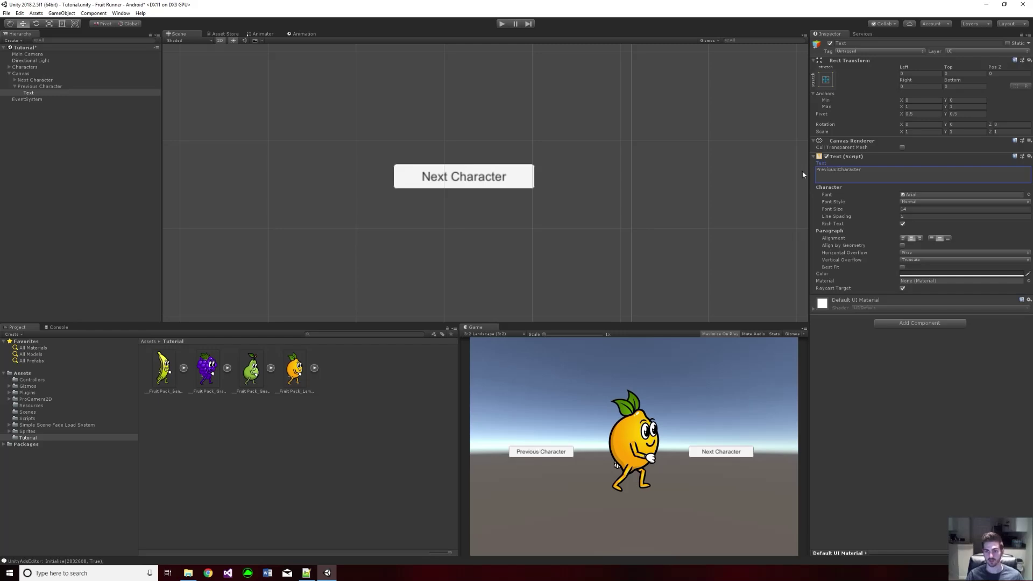
key("ctrl+s")
left_click(736, 420)
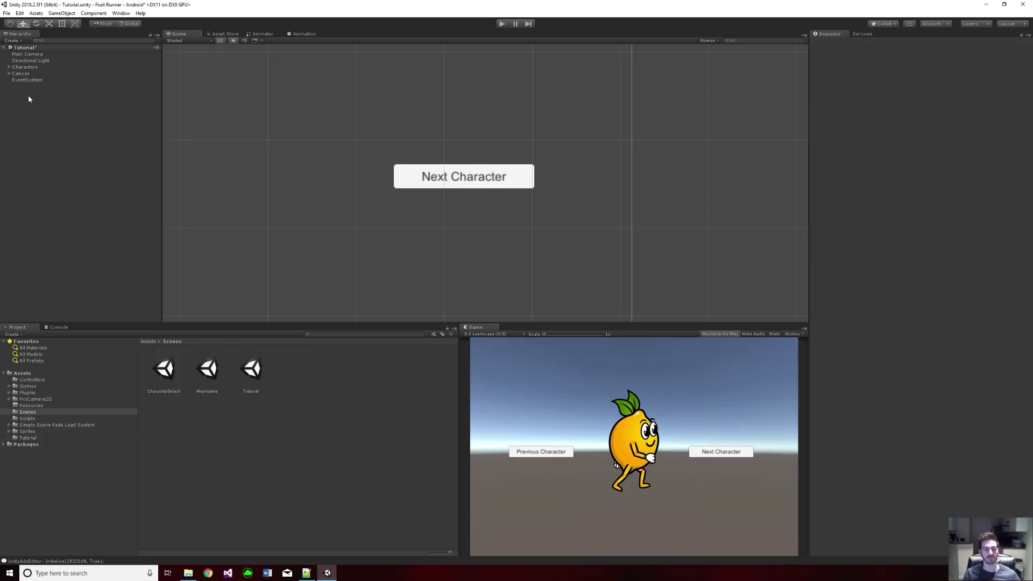
right_click(28, 95)
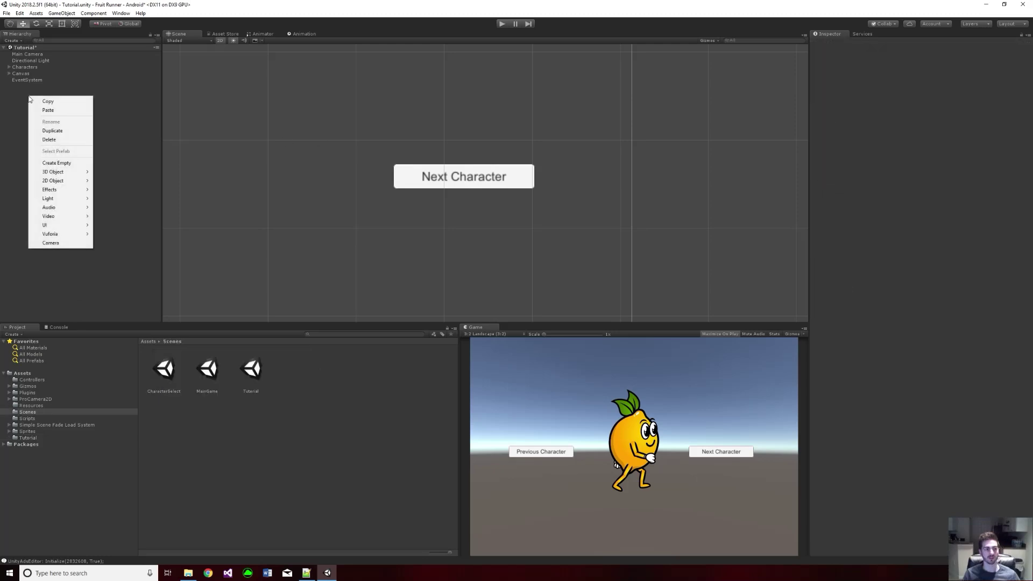
Create an empty GameObject in the Hierarchy and name it Selector_Manager.
left_click(69, 166)
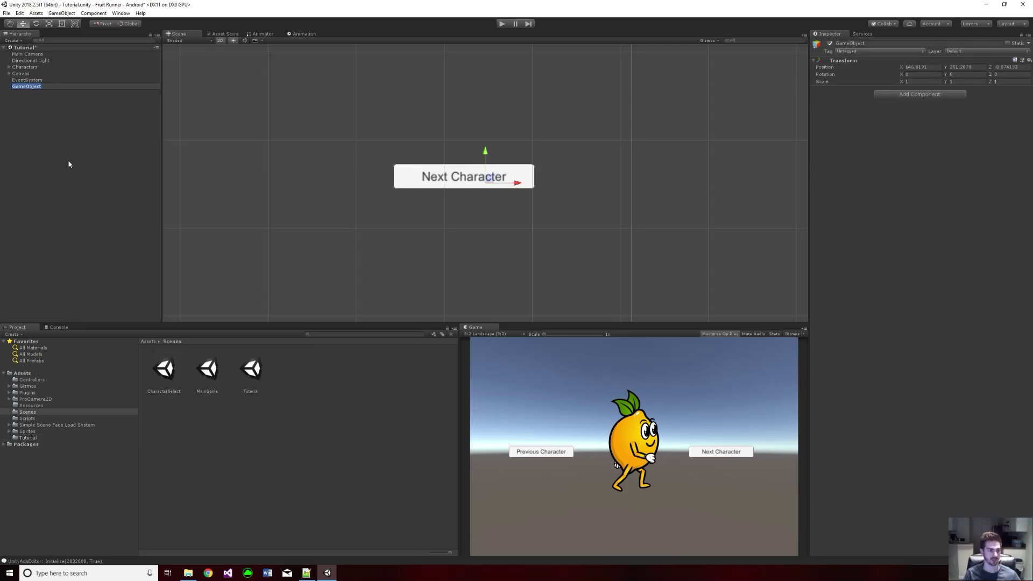
type("Sed")
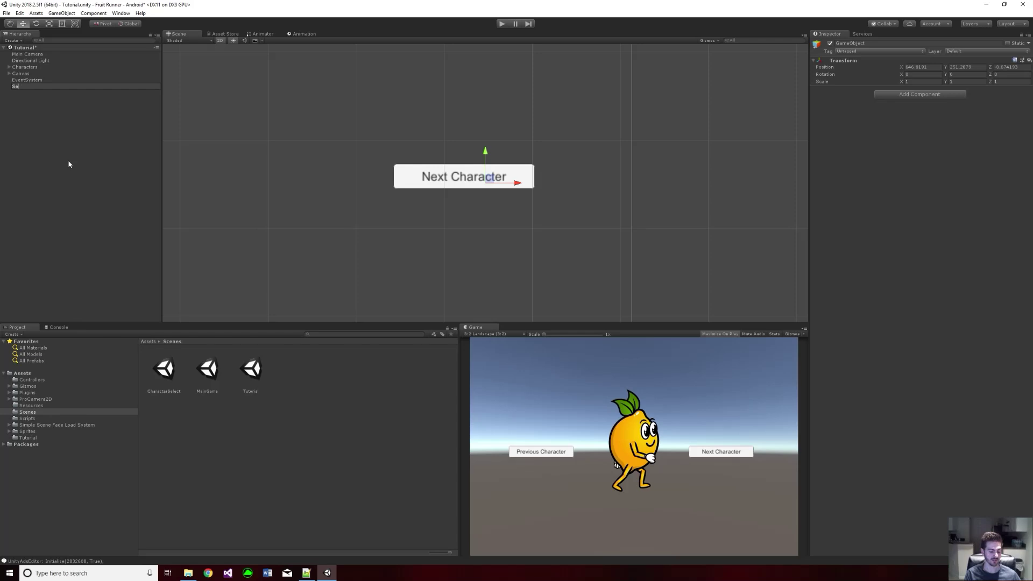
type("ector_Manager")
key("Return")
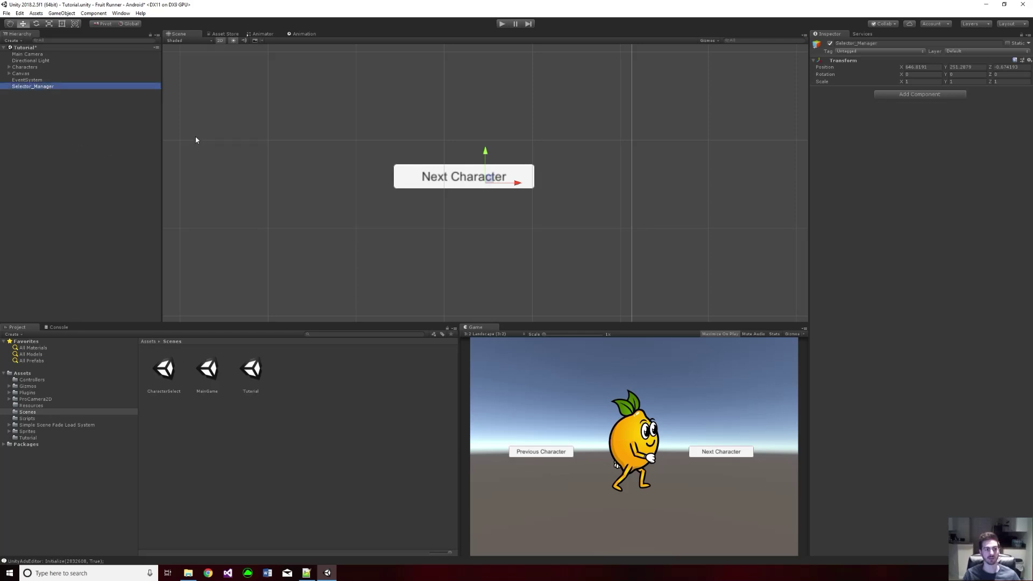
left_click(904, 96)
Attach a new script named Selector_Script to Selector_Manager and open it in Visual Studio.
type("Selector_")
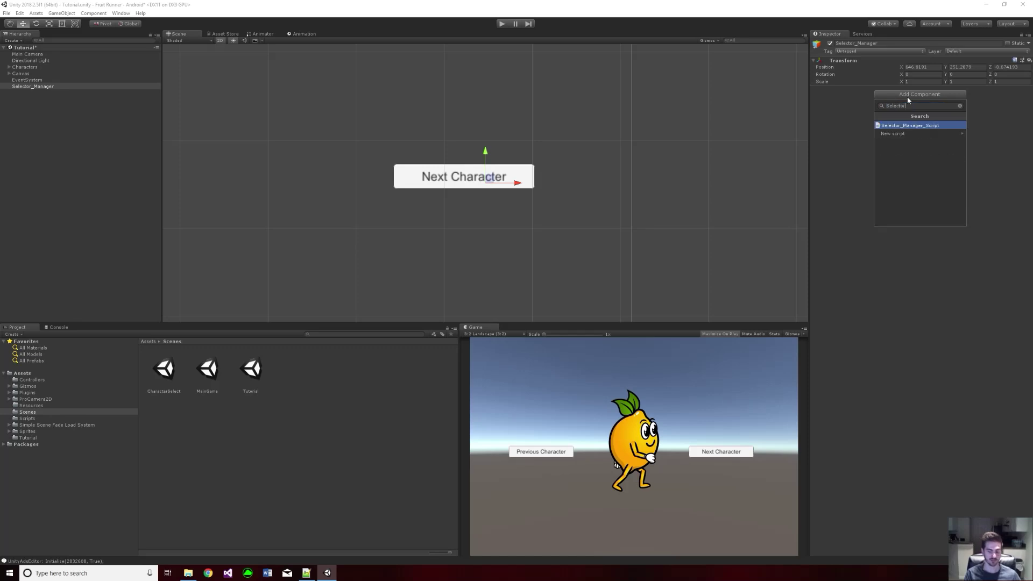
type("Sc")
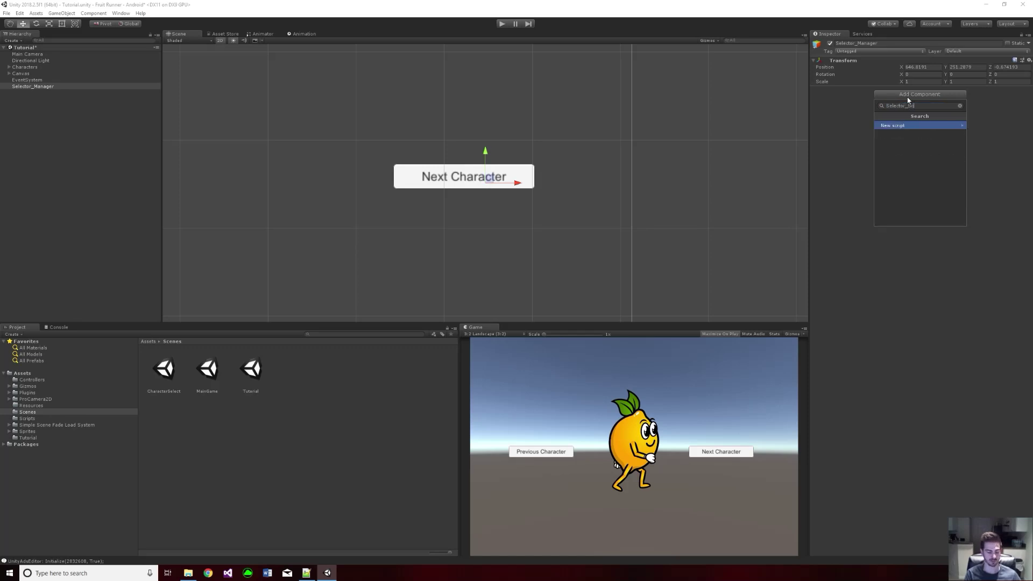
type("ript")
key("Return")
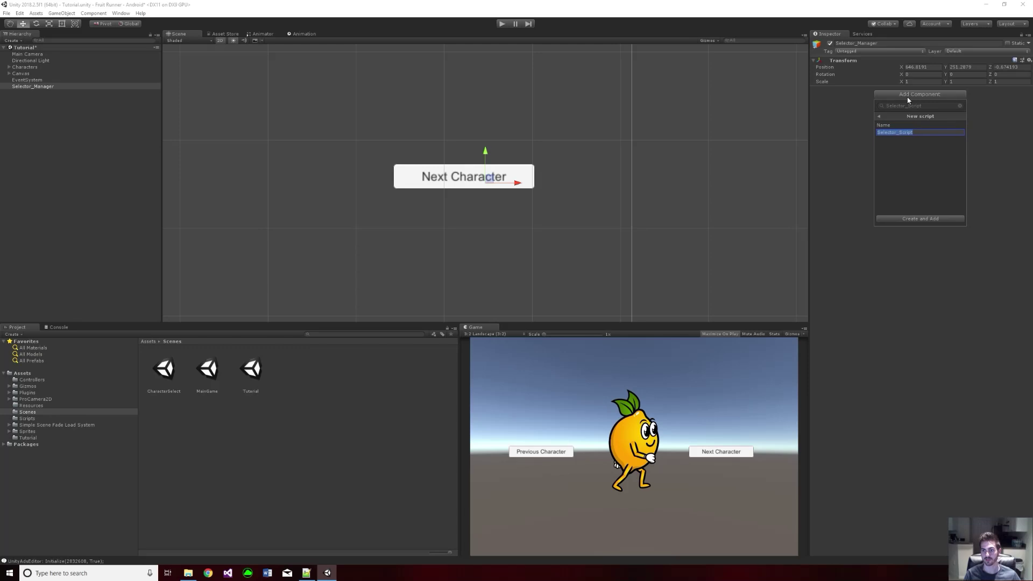
key("Return")
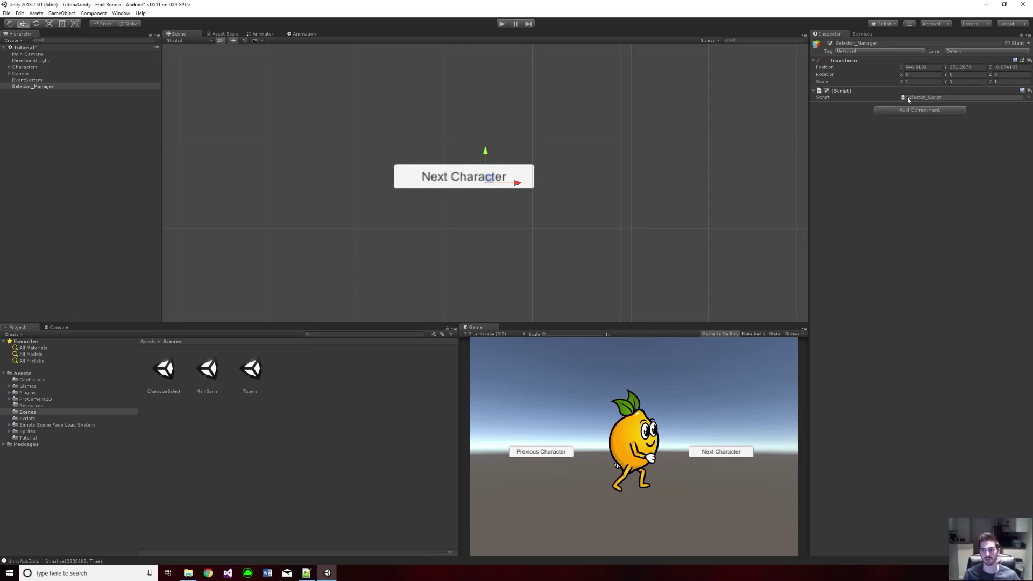
right_click(845, 94)
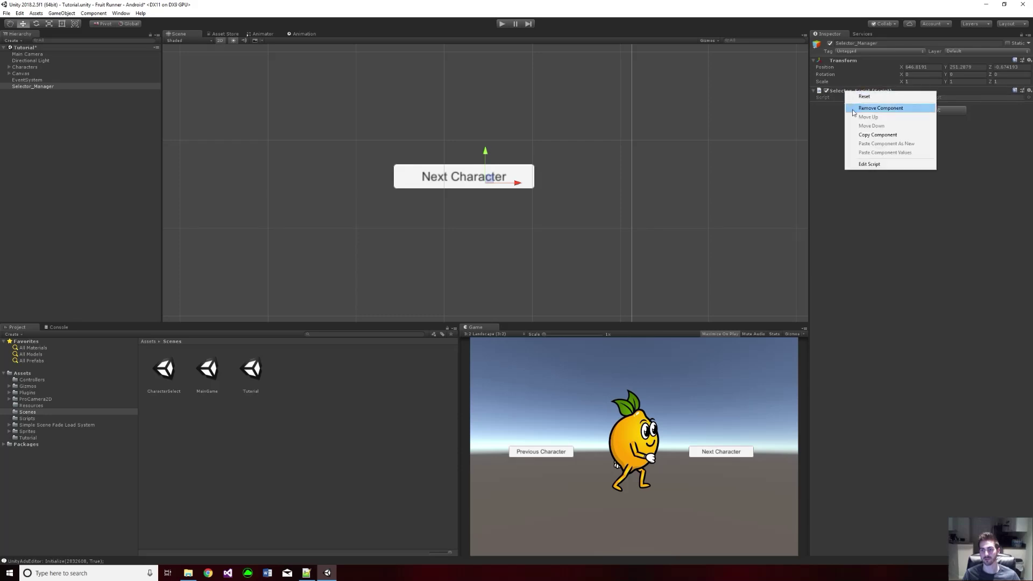
left_click(880, 166)
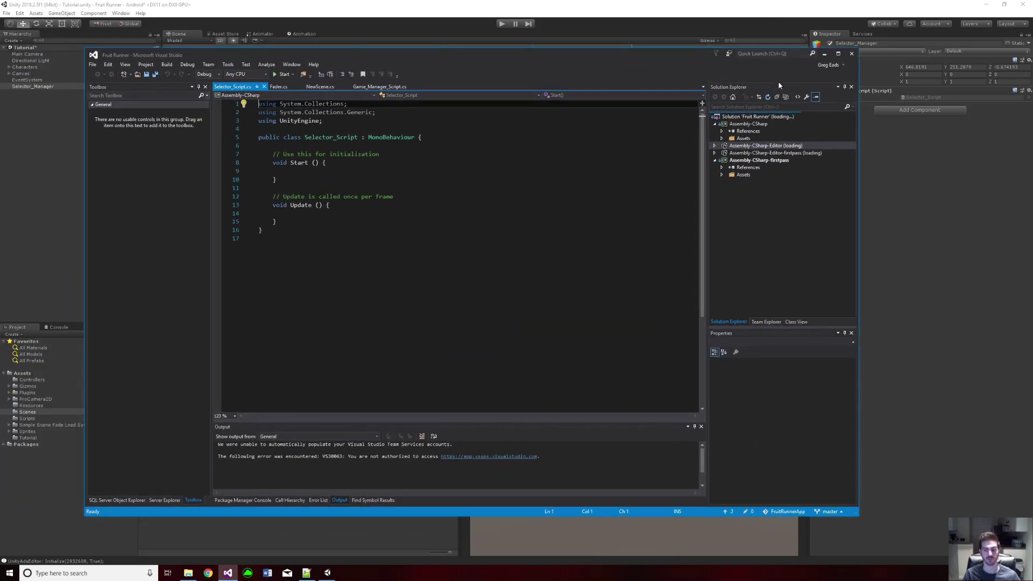
Maximize the editor, delete the default Start and Update methods, and save.
left_click(839, 53)
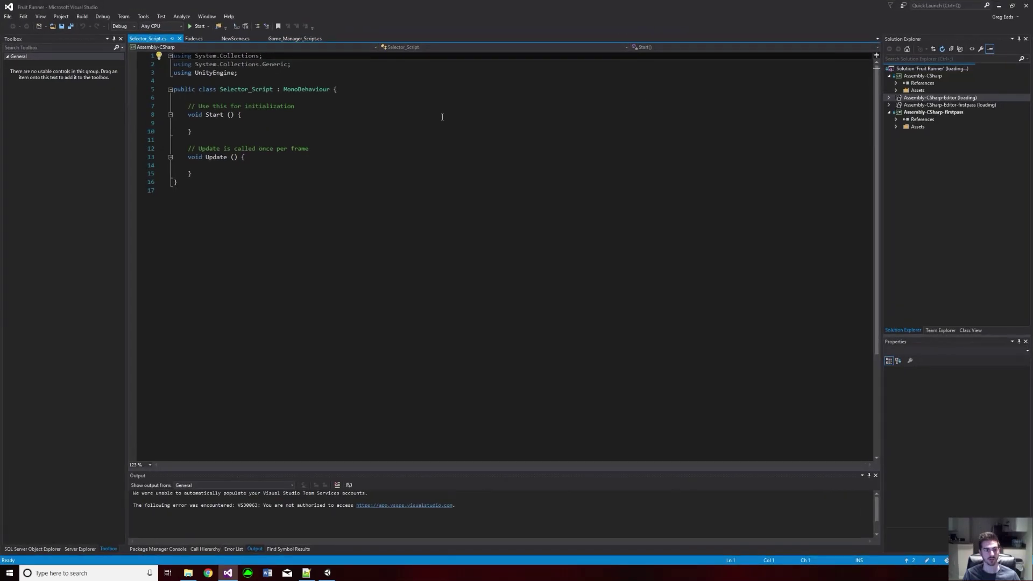
left_click_drag(187, 105, 283, 171)
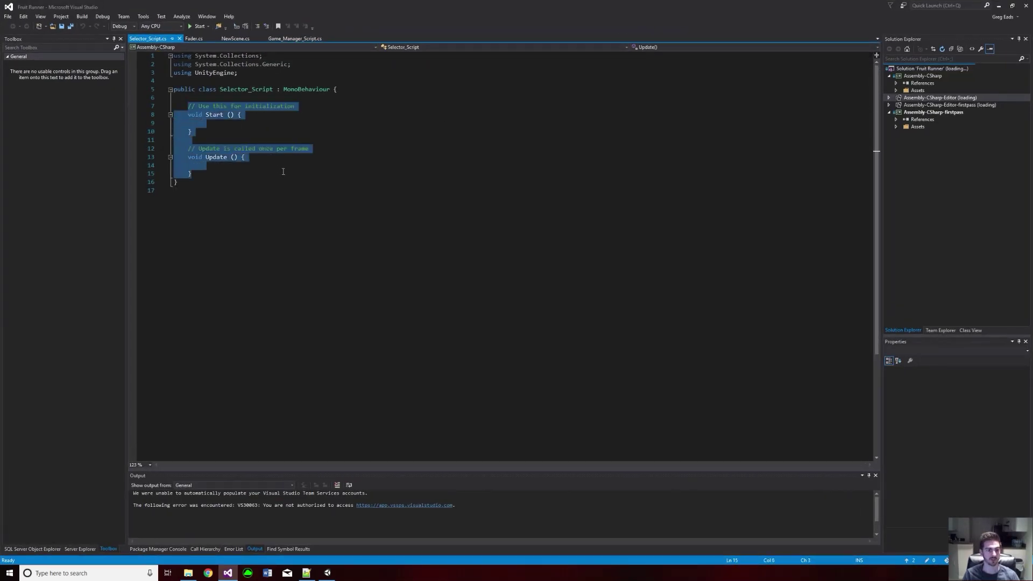
key("Delete")
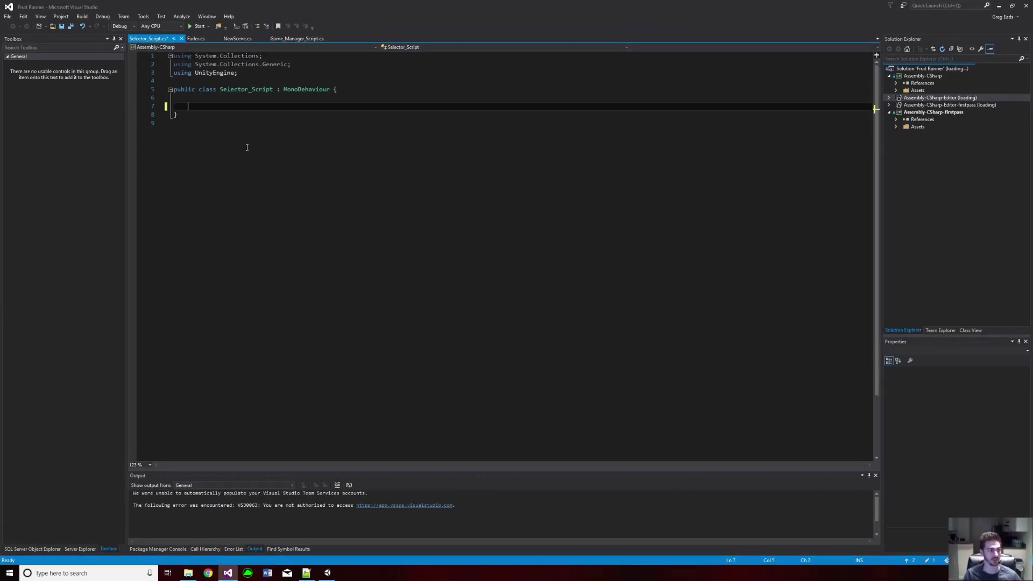
key("ctrl+s")
Declare 'public GameObject Lemon;' and duplicate the line three times.
type("public Game")
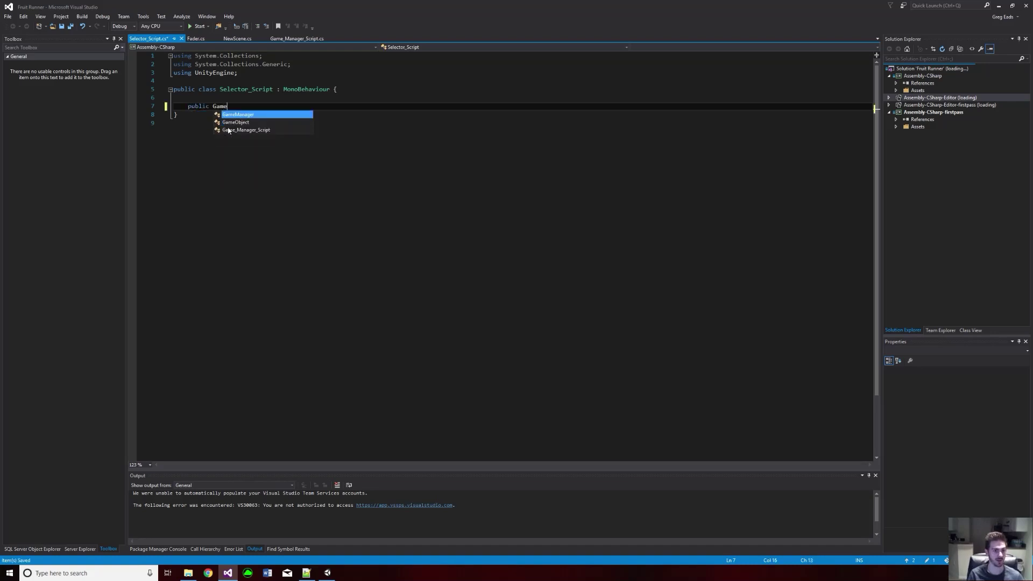
type("Object L")
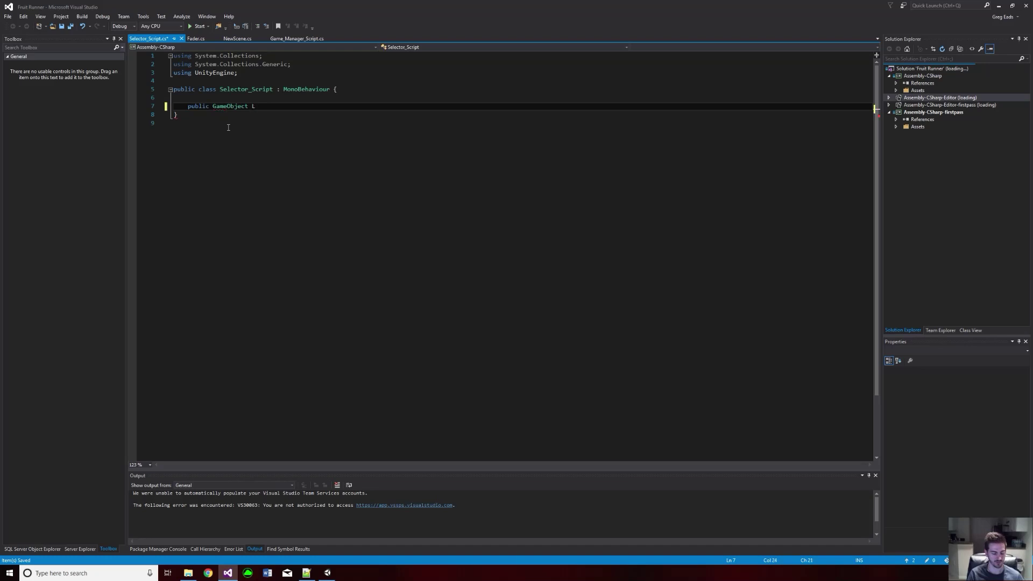
type("emon;")
key("Return")
left_click_drag(274, 106, 189, 106)
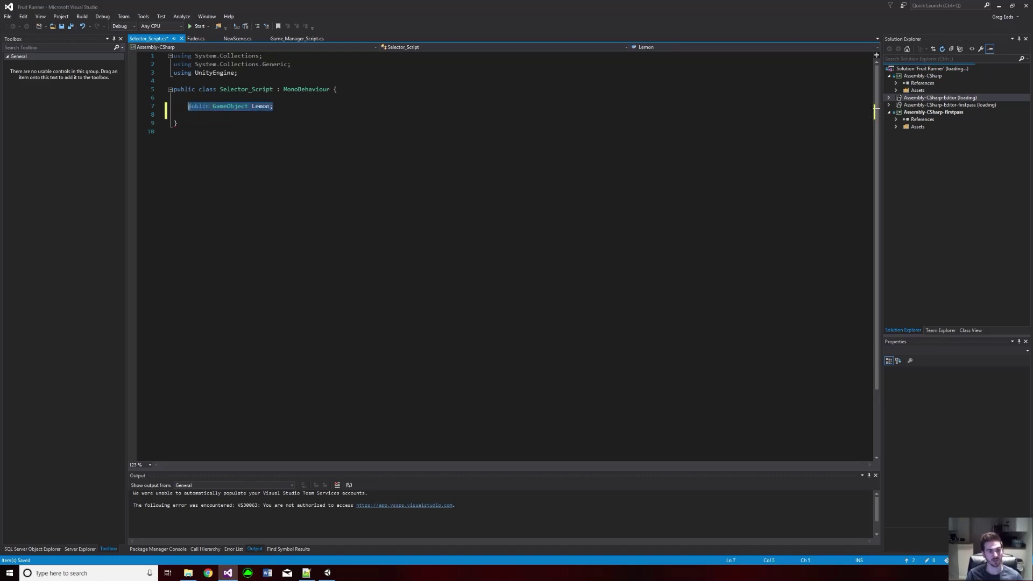
key("ctrl+c")
left_click(284, 107)
key("Return")
key("ctrl+v")
key("Return")
key("ctrl+v")
key("Return")
key("ctrl+v")
Rename the three copies to Banana, Guava and Grape, then save.
double_click(262, 115)
type("Banana")
double_click(267, 124)
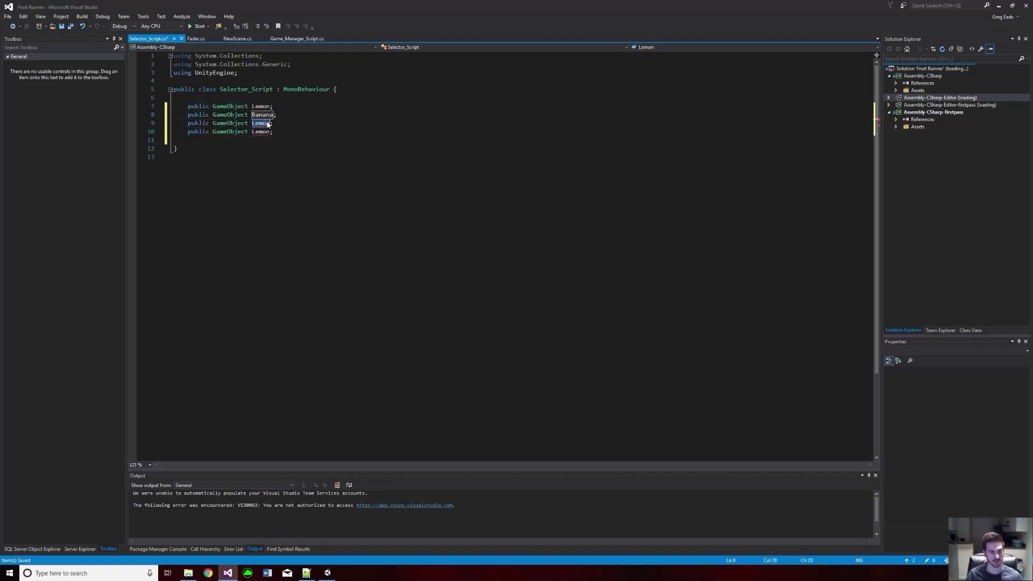
type("Guava")
double_click(261, 132)
type("Grape")
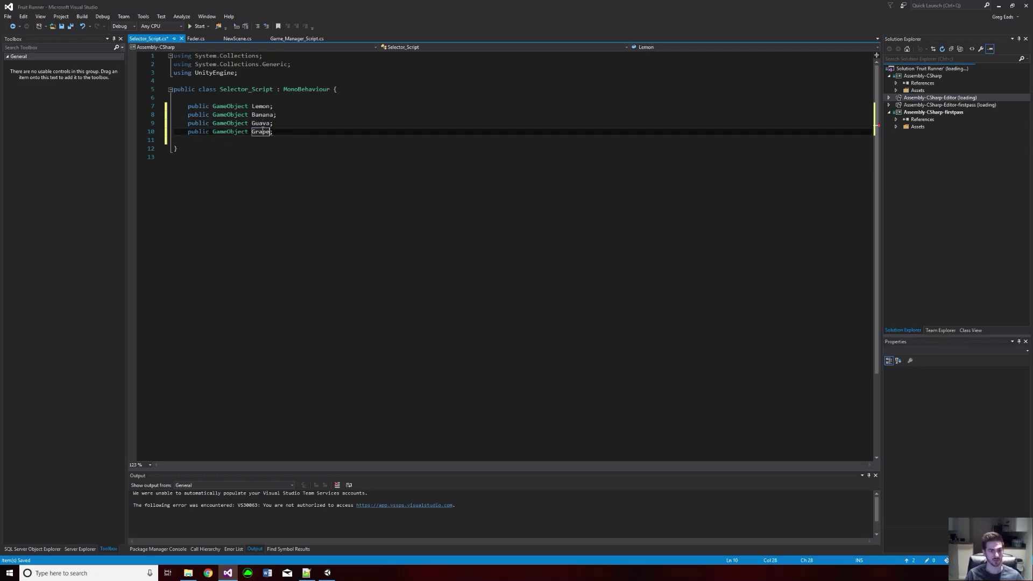
left_click(294, 131)
key("ctrl+s")
Add private Vector3 fields CharacterPosition and OffScreen, then save.
key("Return")
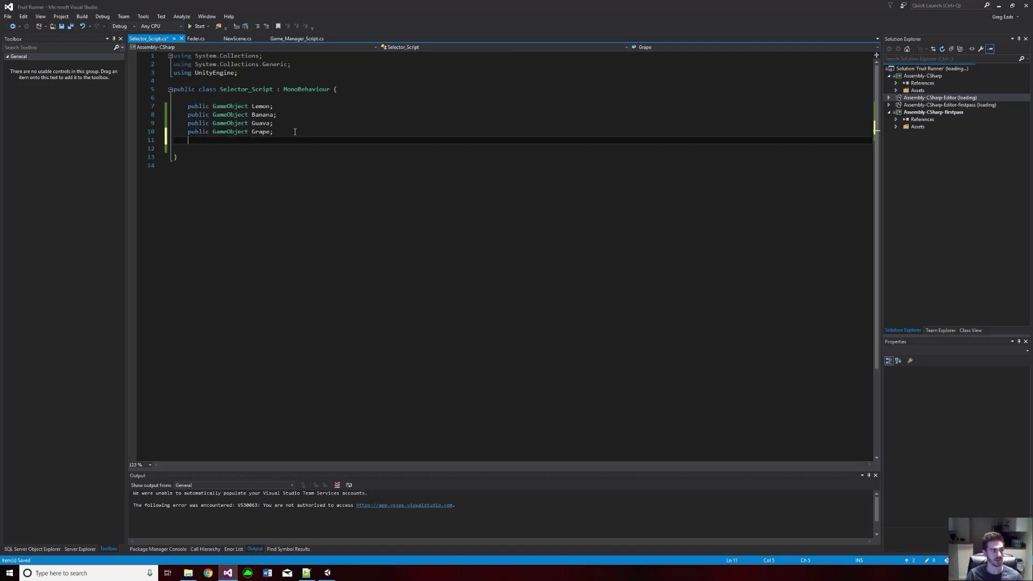
type("pr")
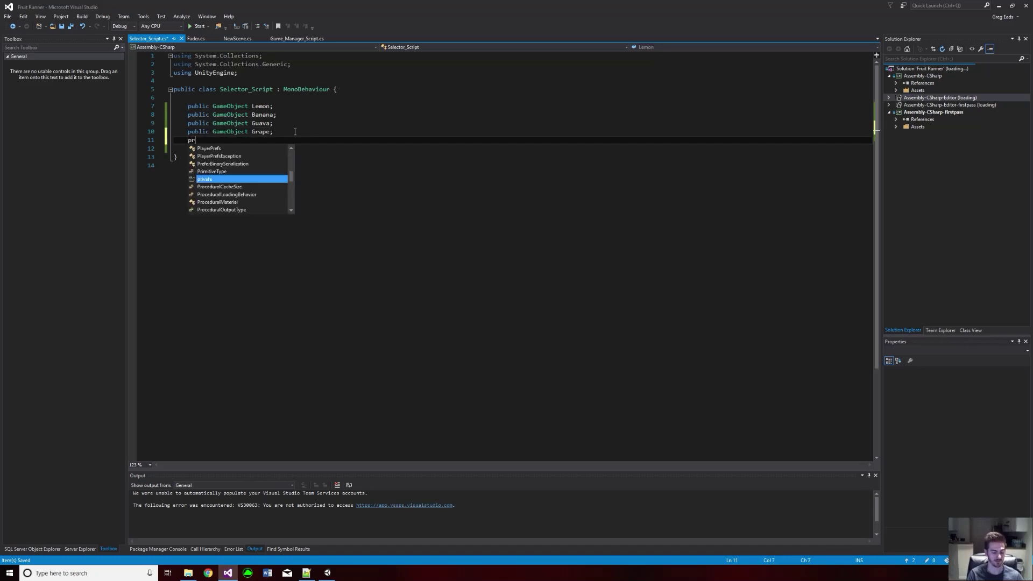
type("ivate V")
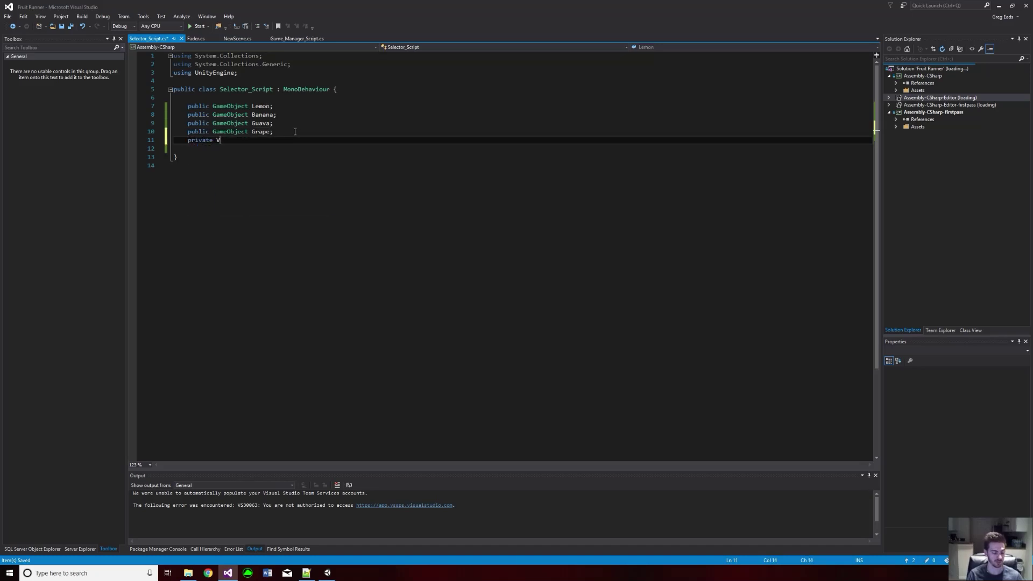
type("ector3 Character")
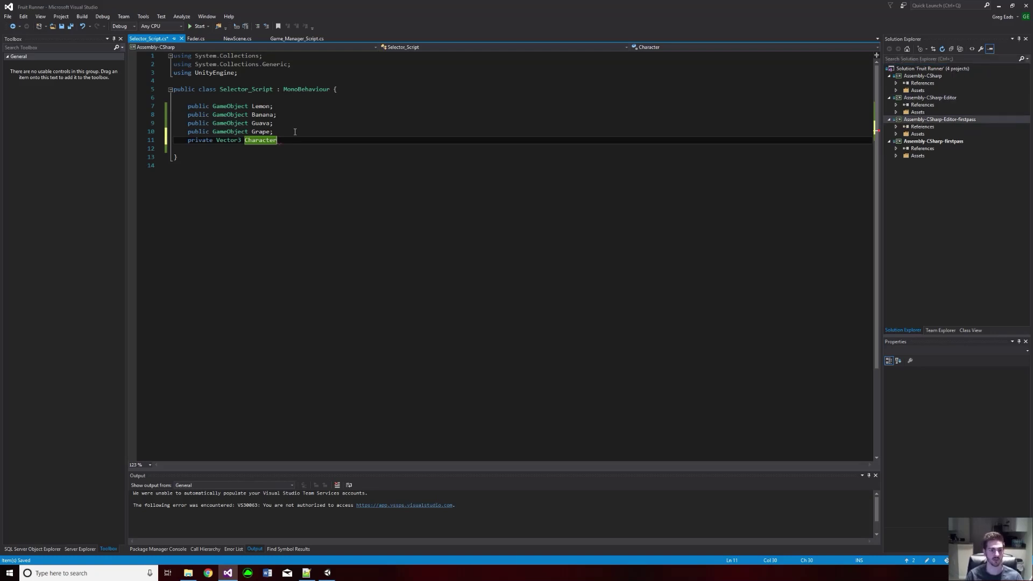
type("Position;")
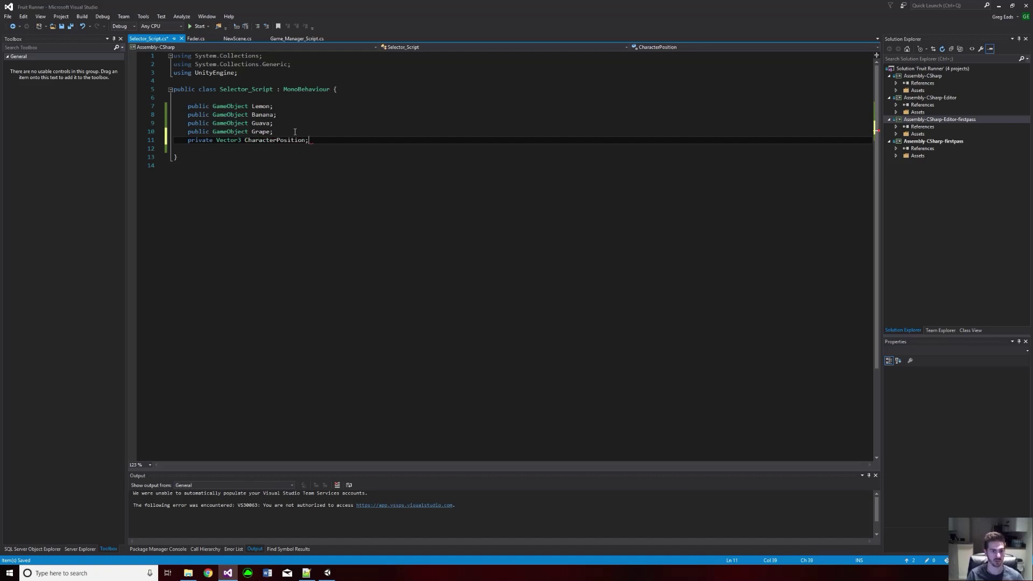
key("Return")
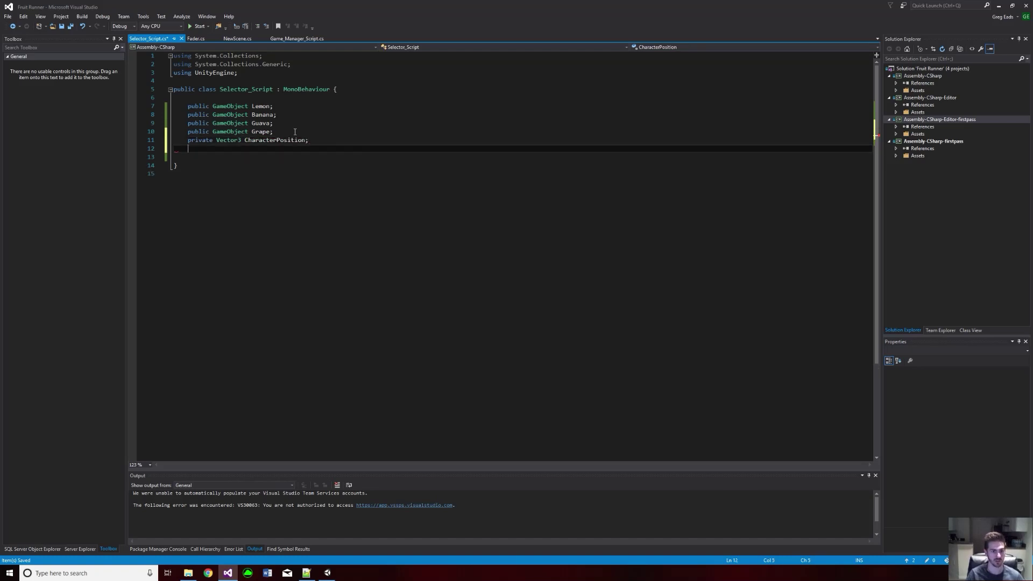
left_click_drag(310, 141, 187, 141)
key("ctrl+c")
key("Down")
key("ctrl+v")
double_click(272, 151)
type("OffScreen")
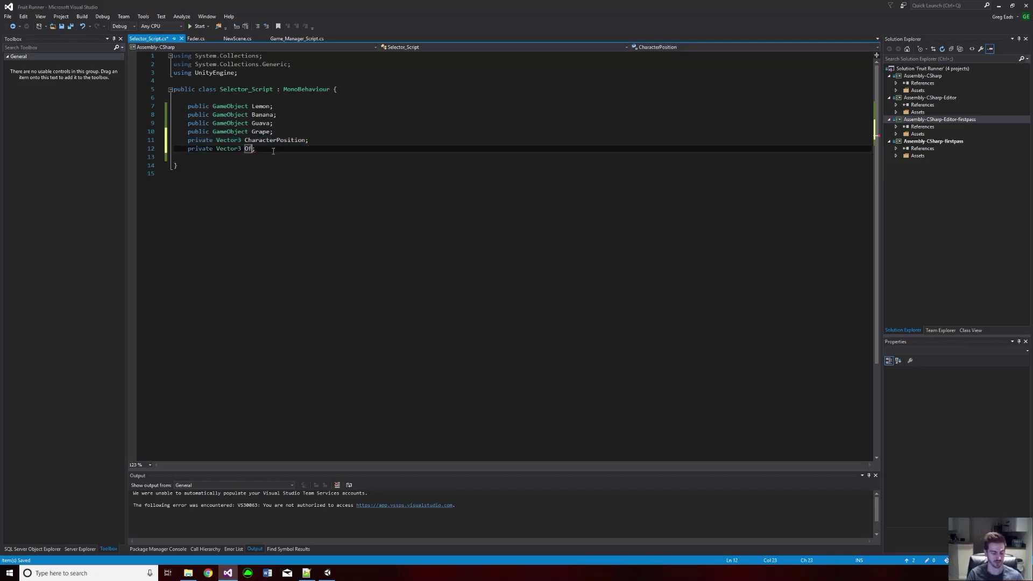
key("ctrl+s")
Add a blank line below the fields, save, and return to Unity.
key("Return")
key("Return")
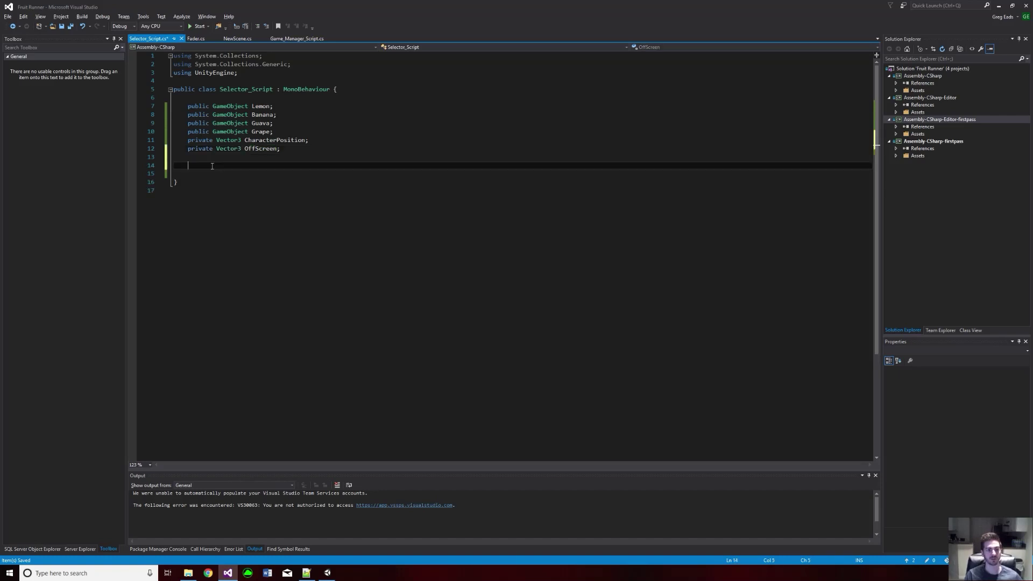
key("ctrl+s")
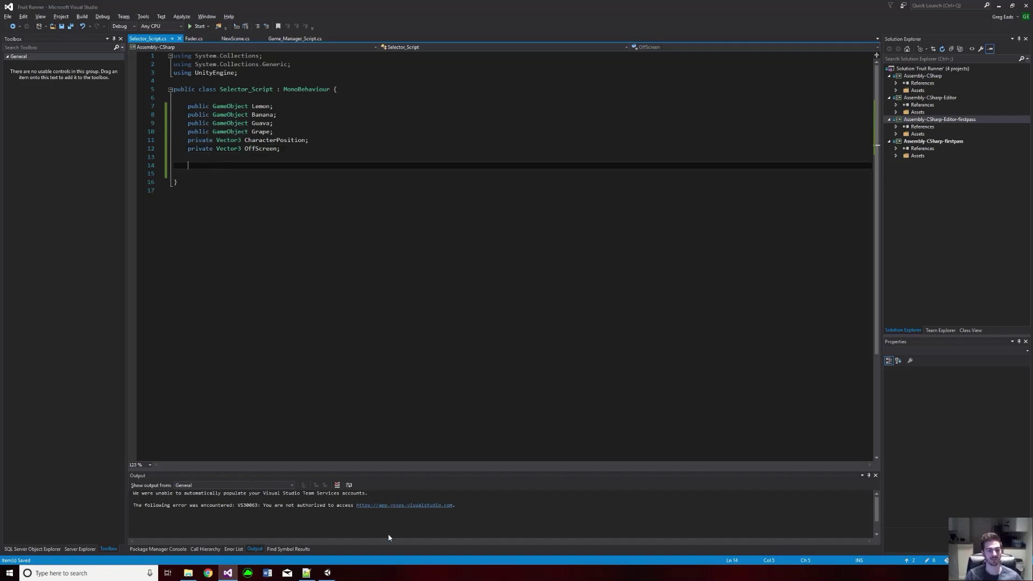
left_click(327, 573)
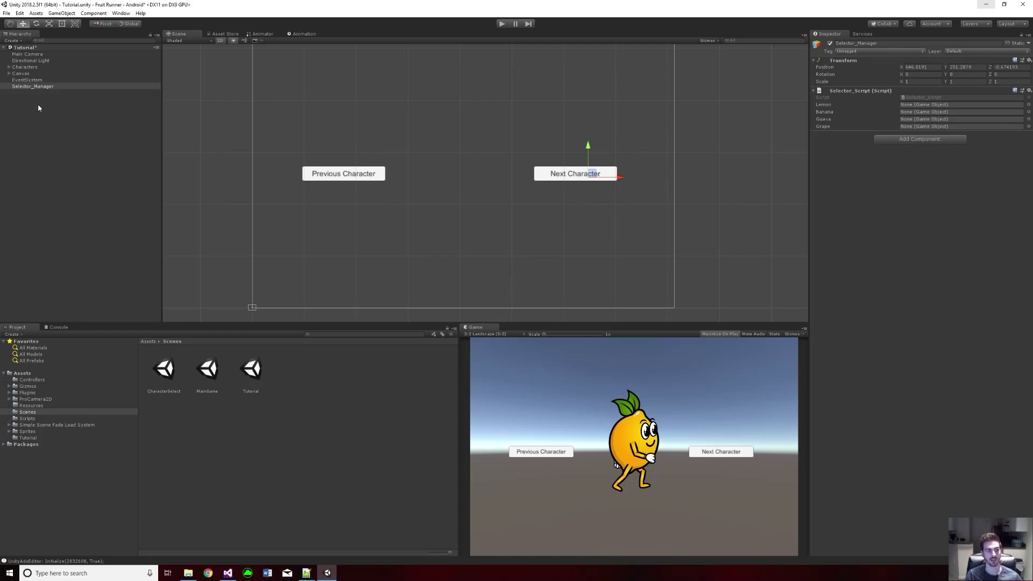
Drag Lemon, Guava, Banana and Grape from Characters into Selector_Script's matching fields.
left_click(38, 86)
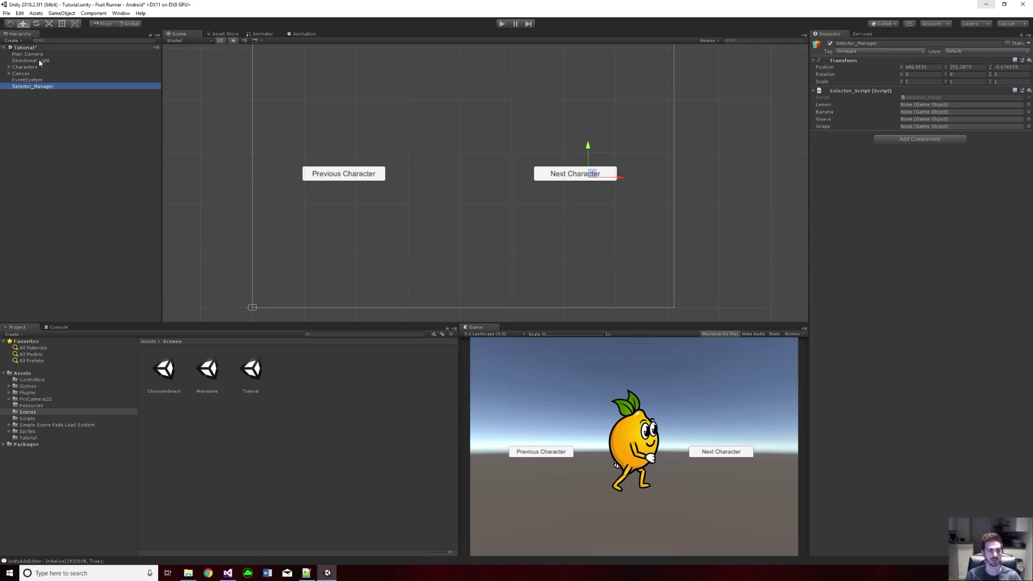
left_click(9, 67)
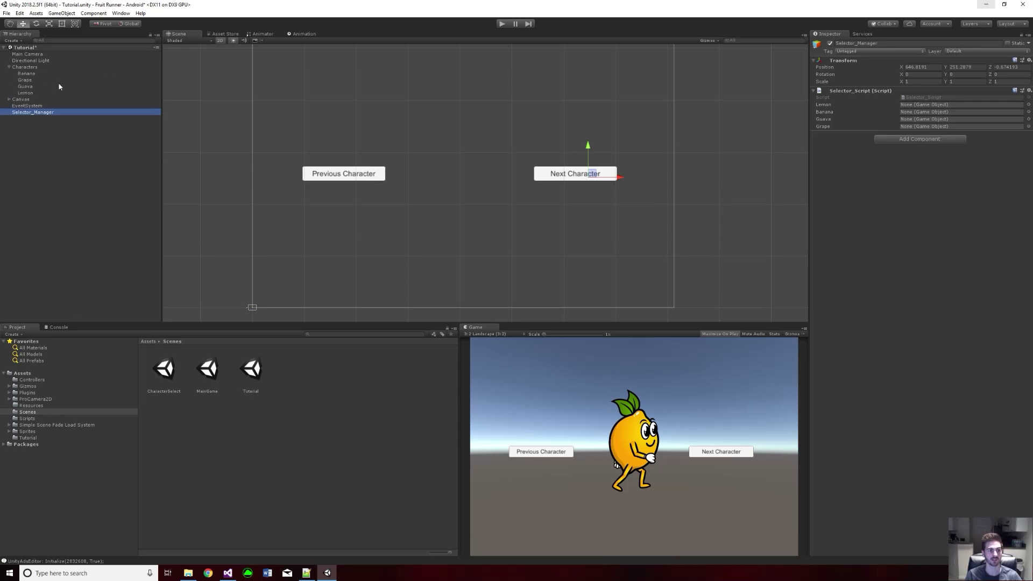
left_click_drag(25, 93, 939, 106)
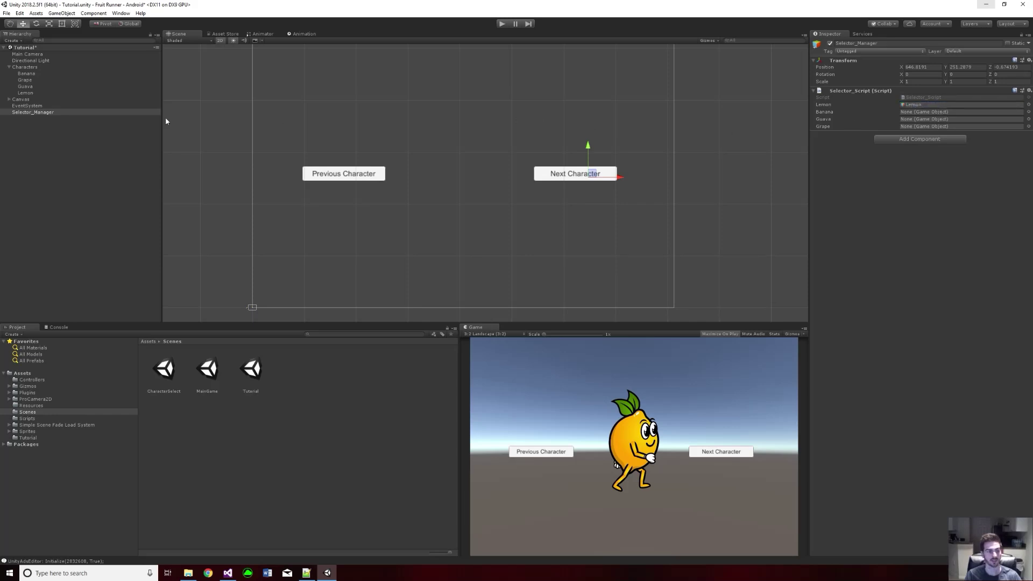
left_click_drag(22, 86, 918, 119)
left_click_drag(28, 75, 917, 113)
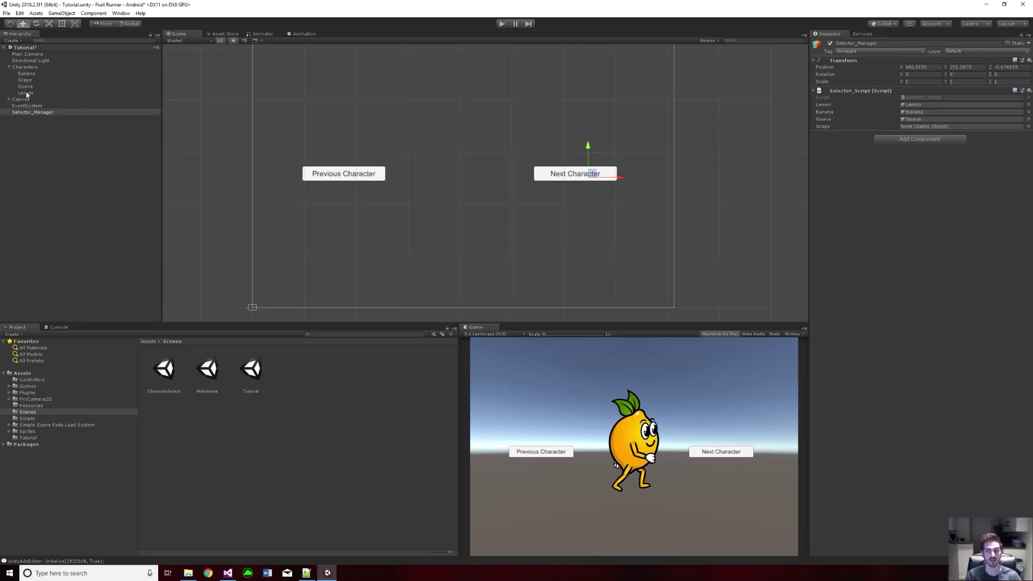
left_click_drag(30, 81, 915, 126)
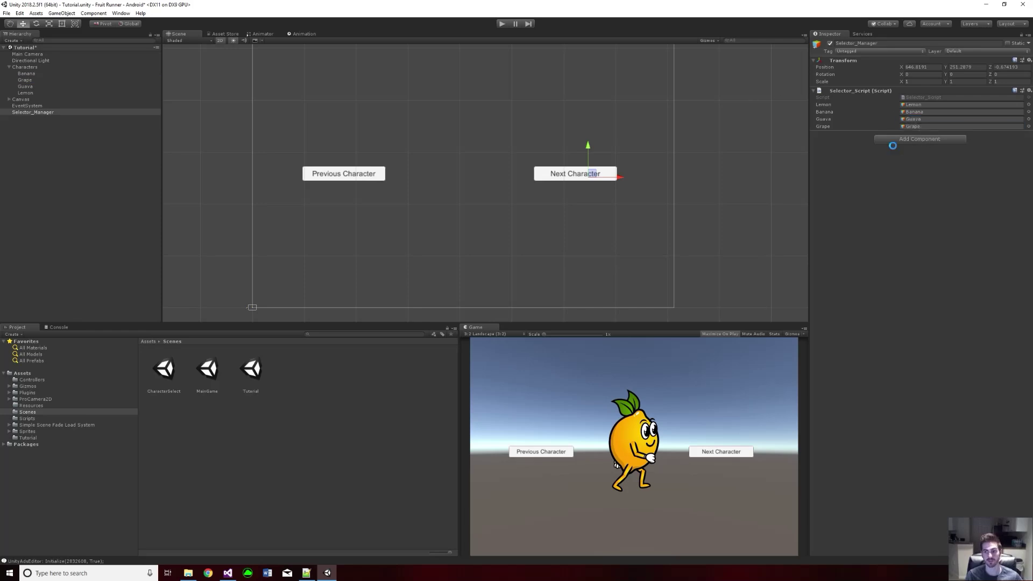